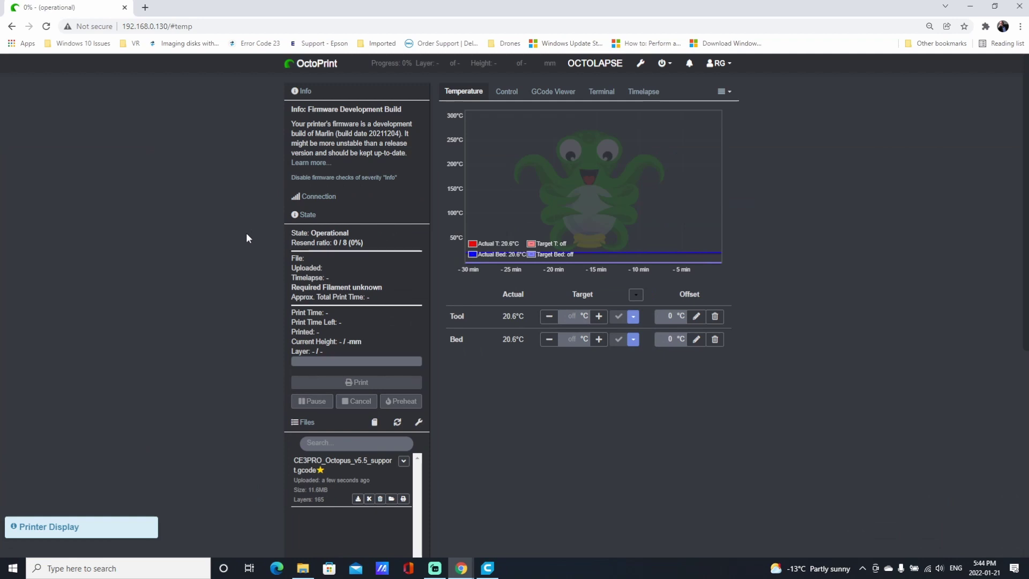
Open OctoPrint Settings with the navbar wrench icon to show the Serial Connection options.
{"action": "left_click", "coordinate": [640, 63]}
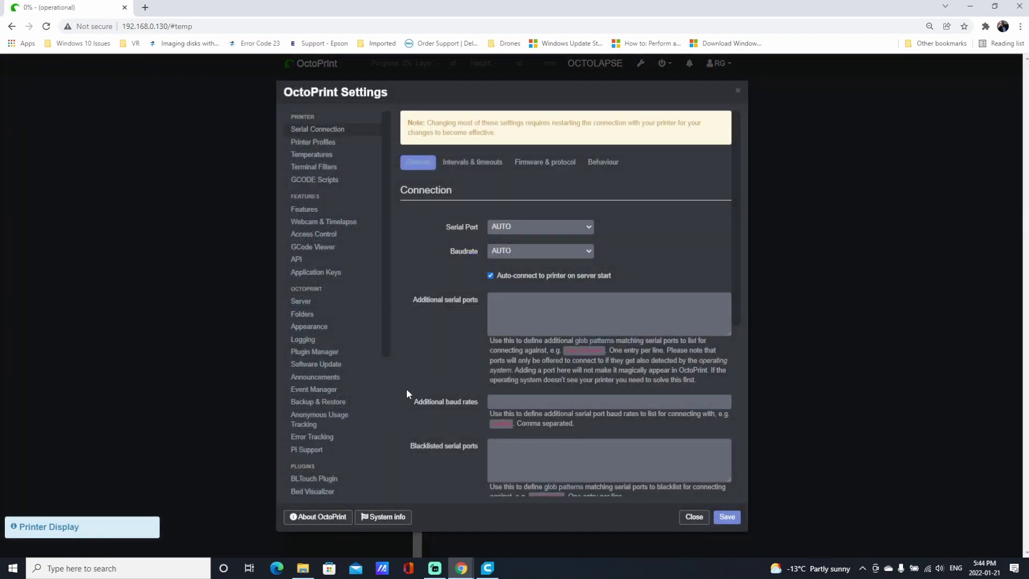
Search OctoPrint's plugin repository for 'cura' and install the Cura Thumbnails plugin.
{"action": "left_click", "coordinate": [315, 352]}
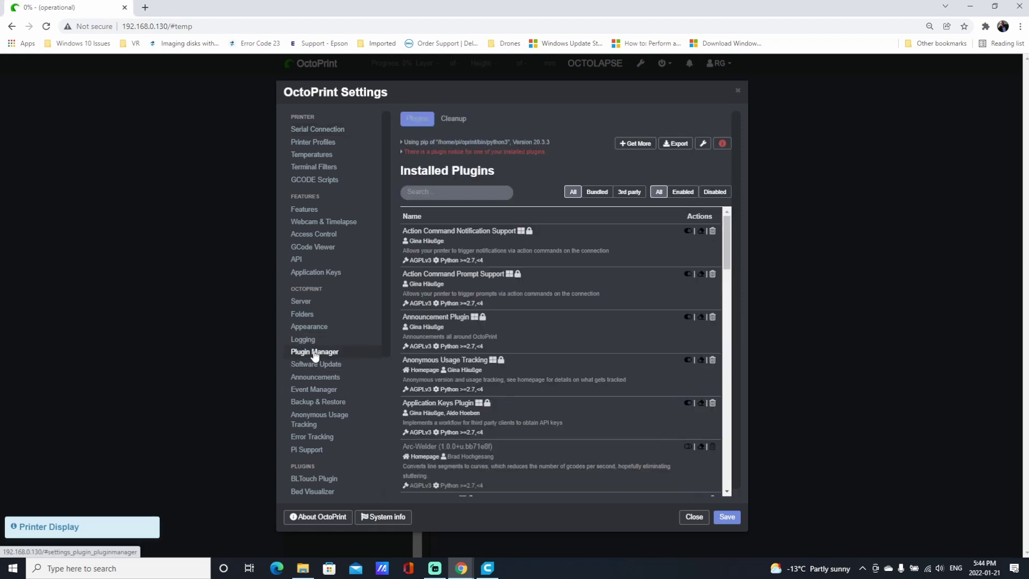
{"action": "left_click", "coordinate": [632, 144]}
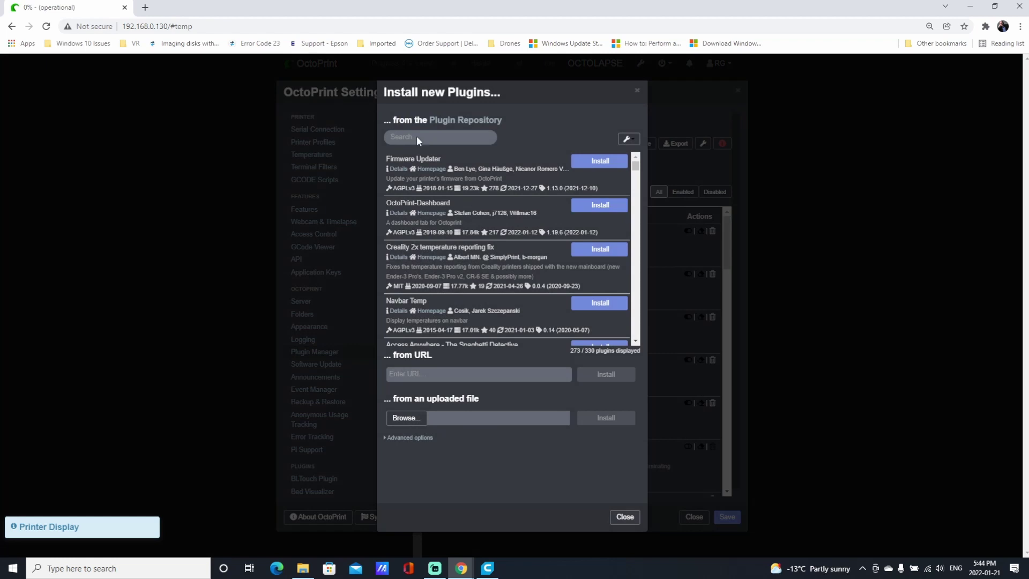
{"action": "left_click", "coordinate": [410, 138]}
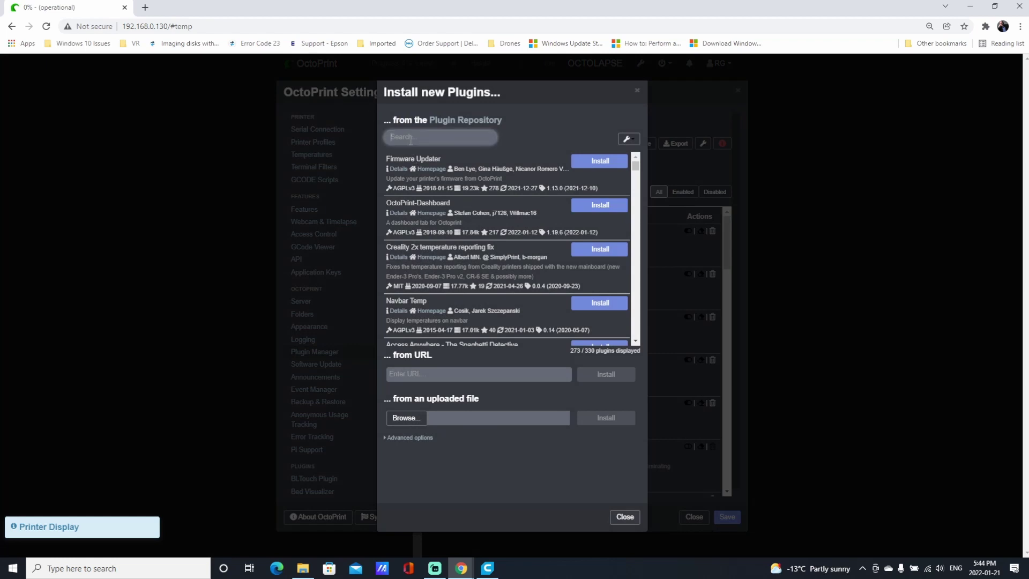
{"action": "type", "text": "cura"}
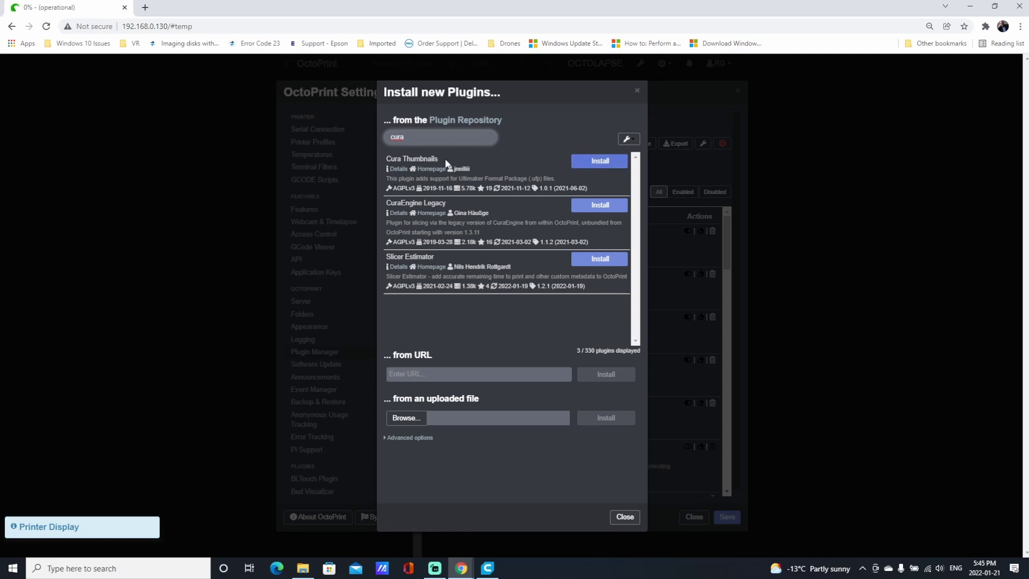
{"action": "left_click", "coordinate": [591, 164]}
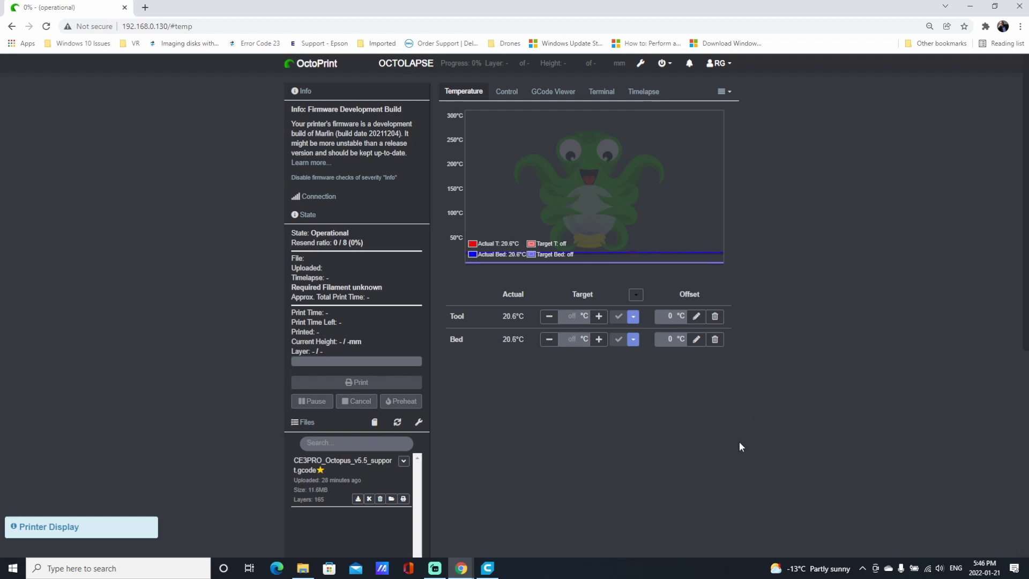
Install the OctoPrint Connection plugin 3.6.0 from Cura's Marketplace and accept its licence.
{"action": "left_click", "coordinate": [487, 569]}
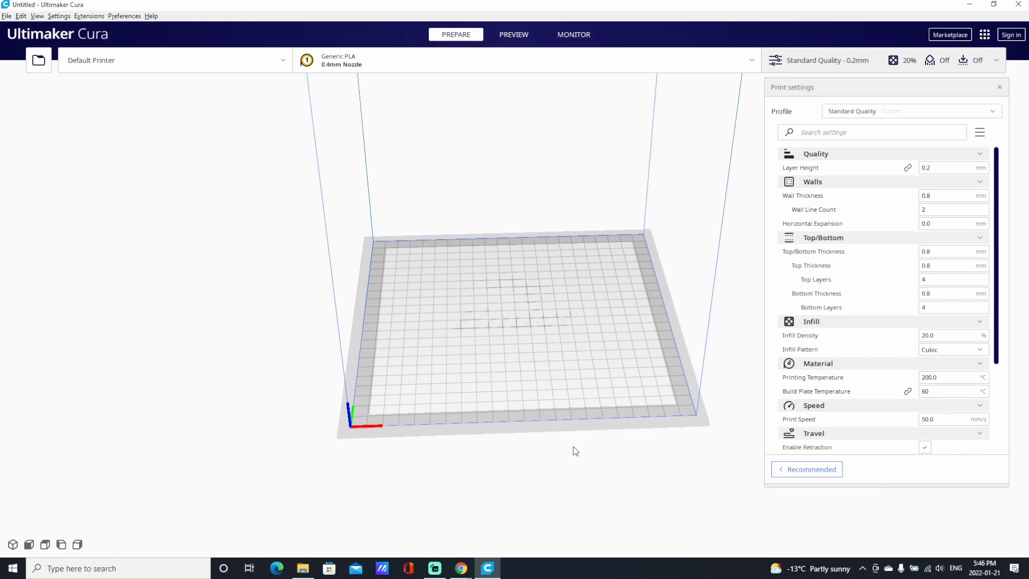
{"action": "left_click", "coordinate": [949, 34]}
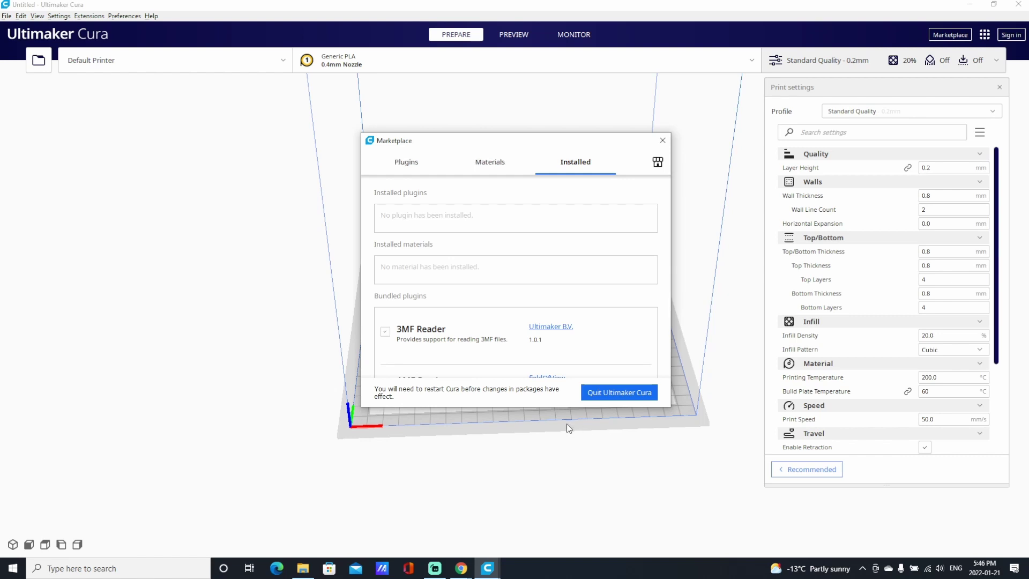
{"action": "left_click", "coordinate": [415, 165]}
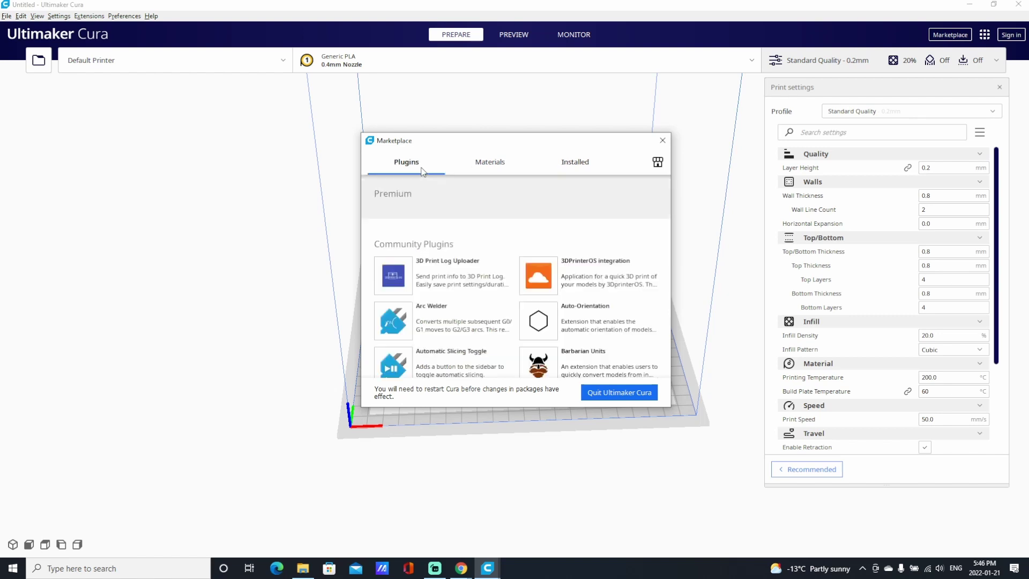
{"action": "scroll", "coordinate": [476, 256], "scroll_direction": "down", "scroll_amount": 5}
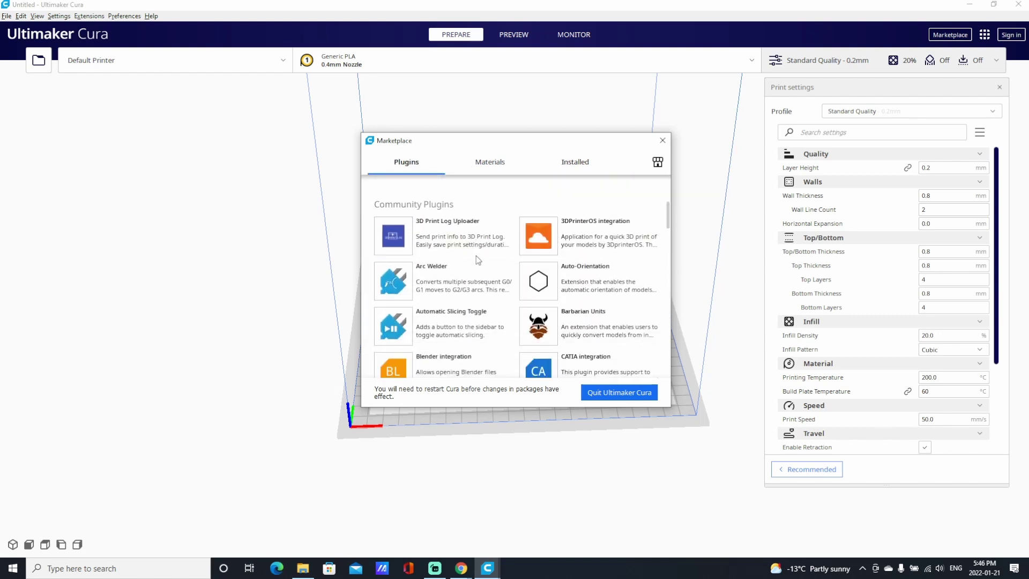
{"action": "scroll", "coordinate": [476, 256], "scroll_direction": "down", "scroll_amount": 10}
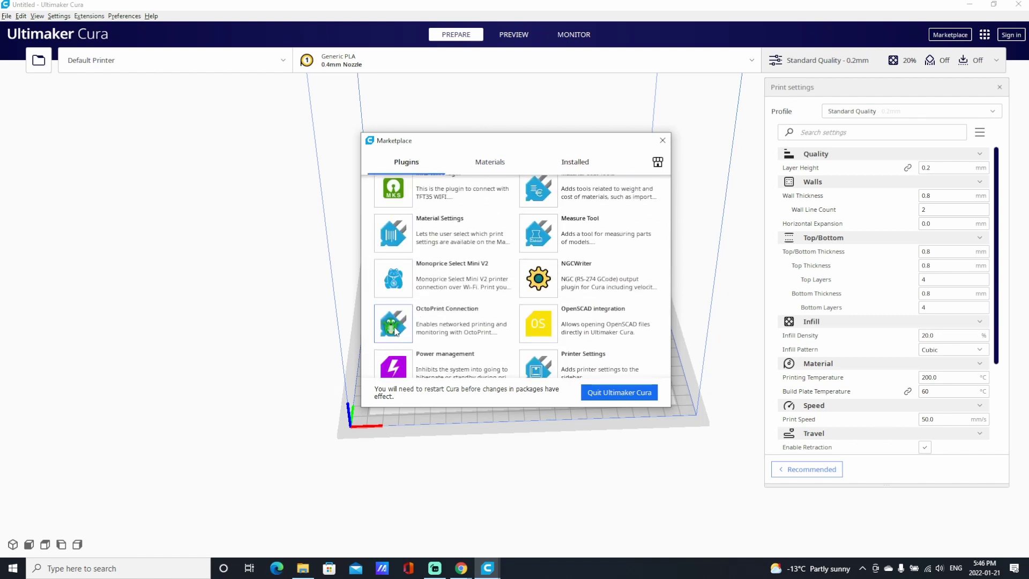
{"action": "left_click", "coordinate": [398, 324]}
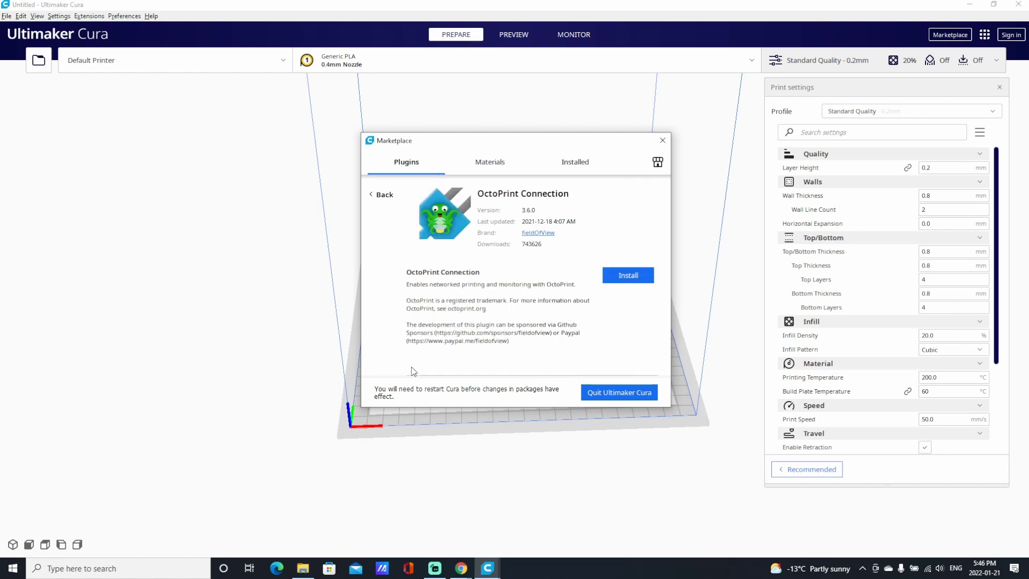
{"action": "left_click", "coordinate": [611, 274]}
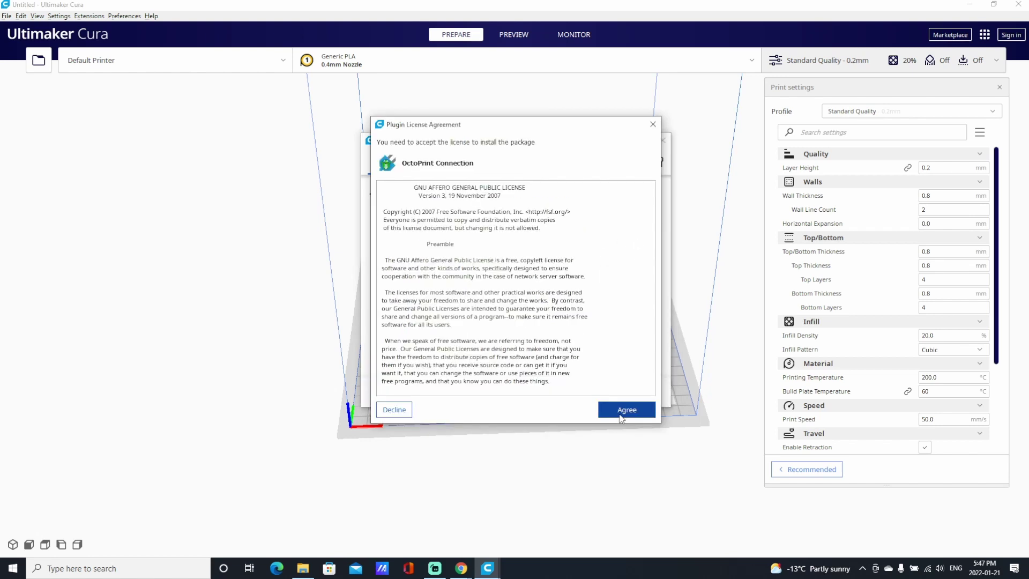
{"action": "left_click", "coordinate": [625, 410]}
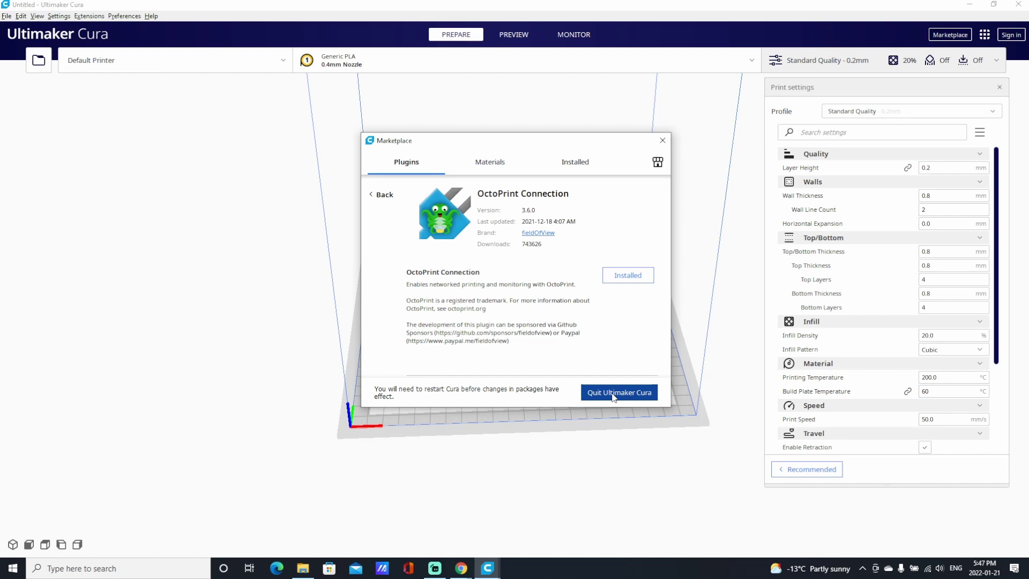
Quit and relaunch Cura, returning to the empty build plate with Default Printer selected.
{"action": "left_click", "coordinate": [613, 396]}
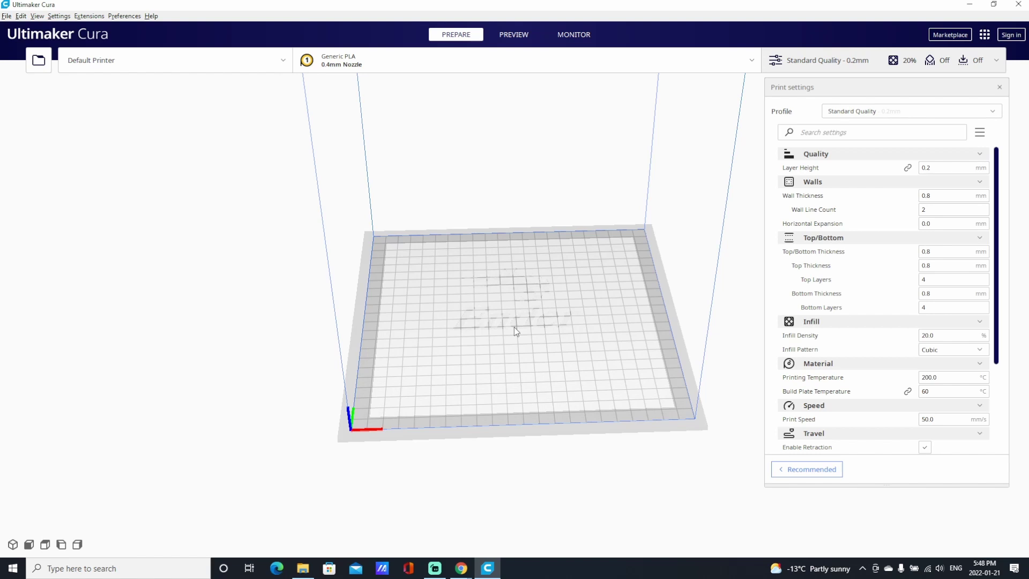
{"action": "mouse_move", "coordinate": [506, 326]}
{"action": "right_mouse_down"}
{"action": "mouse_move", "coordinate": [488, 314]}
{"action": "mouse_move", "coordinate": [495, 321]}
{"action": "right_mouse_up"}
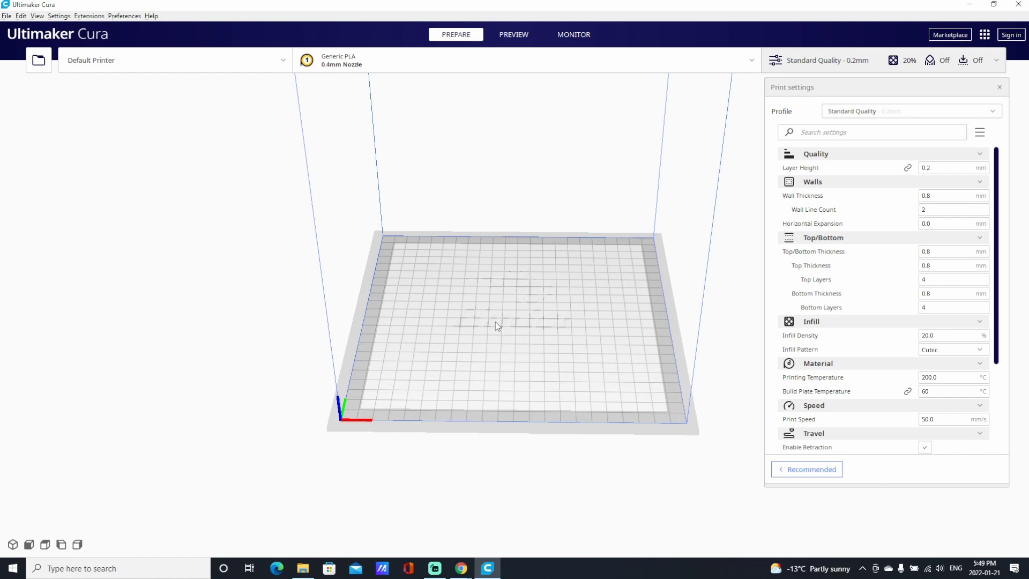
Start adding a printer and browse the non-networked printer list.
{"action": "left_click", "coordinate": [58, 16]}
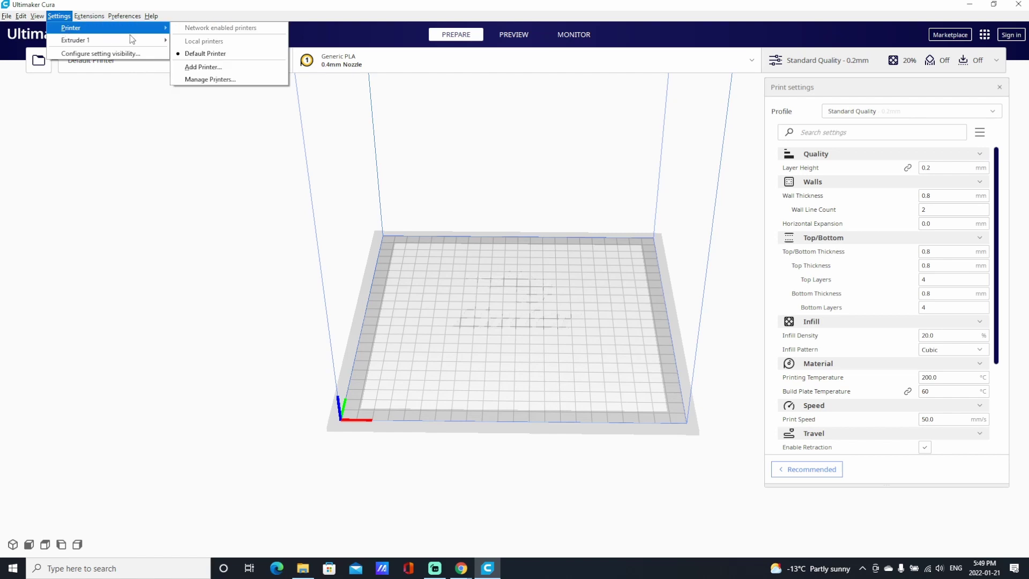
{"action": "mouse_move", "coordinate": [103, 30]}
{"action": "left_click", "coordinate": [211, 72]}
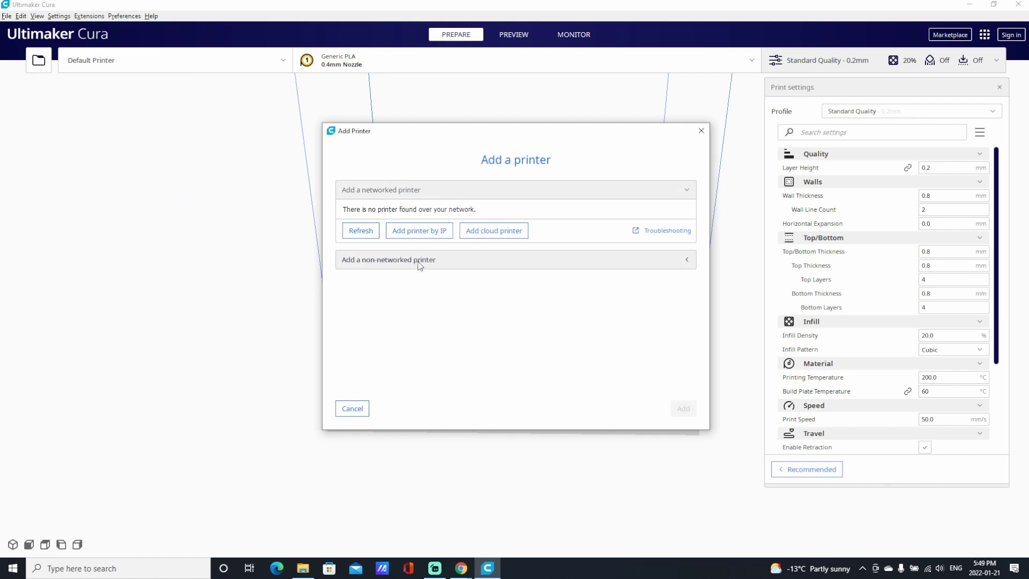
{"action": "left_click", "coordinate": [459, 263]}
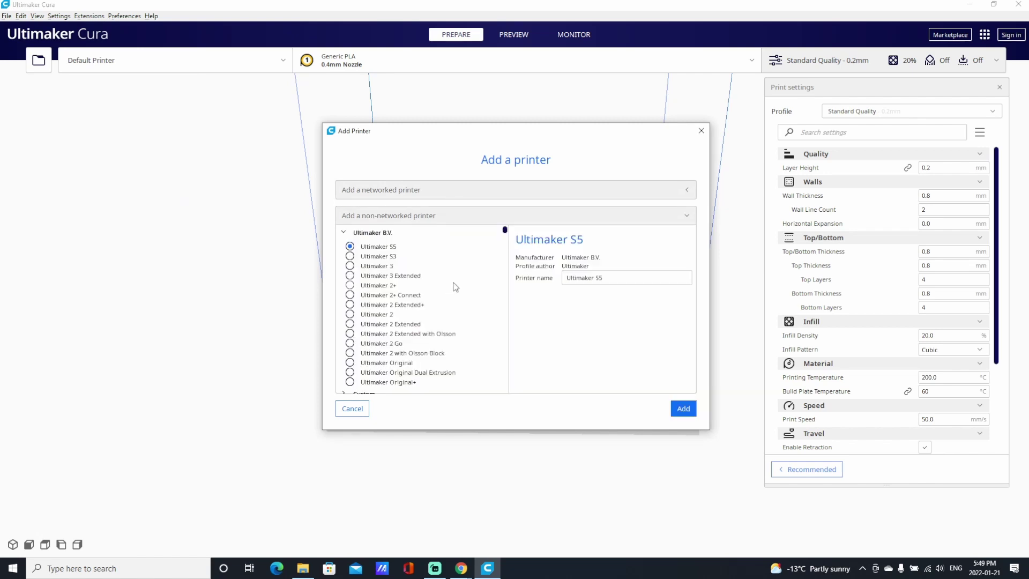
{"action": "scroll", "coordinate": [452, 282], "scroll_direction": "down", "scroll_amount": 5}
{"action": "scroll", "coordinate": [453, 281], "scroll_direction": "down", "scroll_amount": 15}
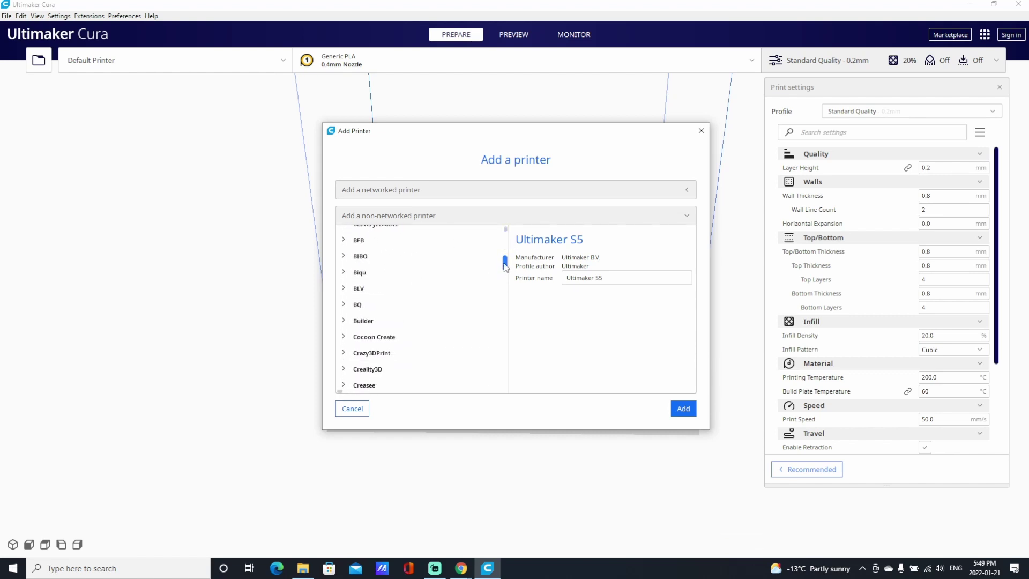
{"action": "scroll", "coordinate": [507, 282], "scroll_direction": "down", "scroll_amount": 14}
{"action": "scroll", "coordinate": [510, 288], "scroll_direction": "up", "scroll_amount": 1}
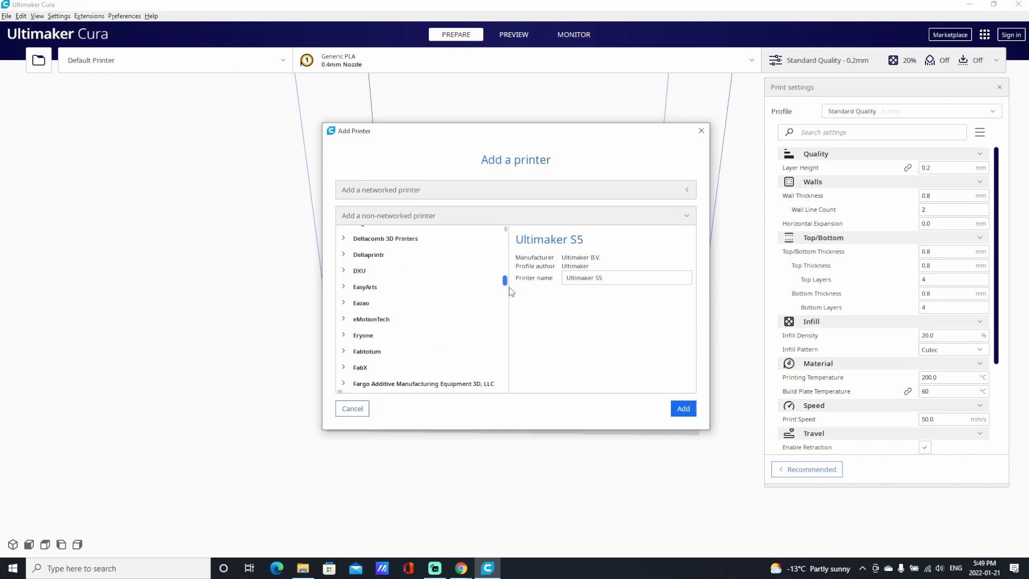
{"action": "scroll", "coordinate": [509, 288], "scroll_direction": "up", "scroll_amount": 3}
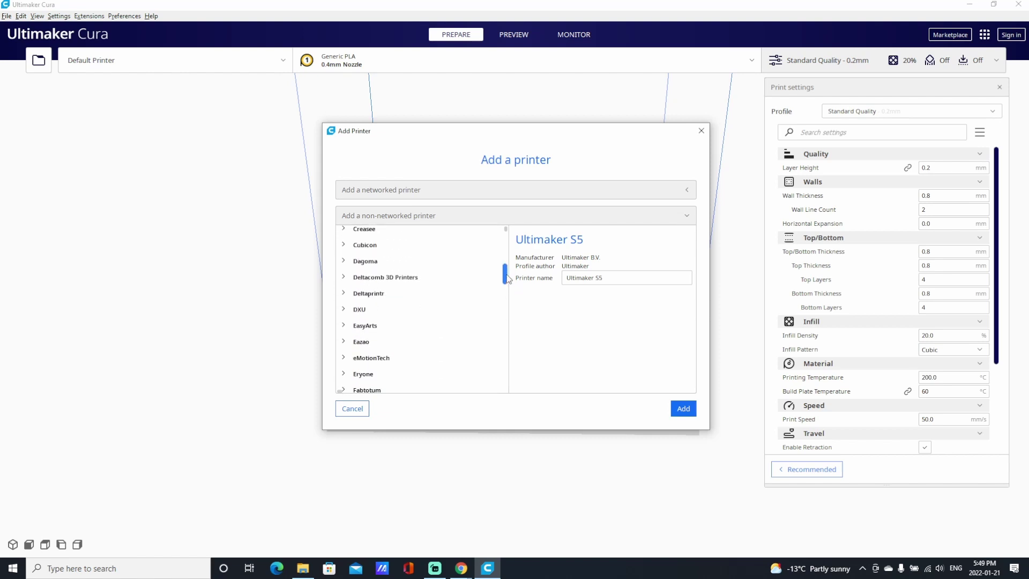
{"action": "scroll", "coordinate": [508, 277], "scroll_direction": "down", "scroll_amount": 1}
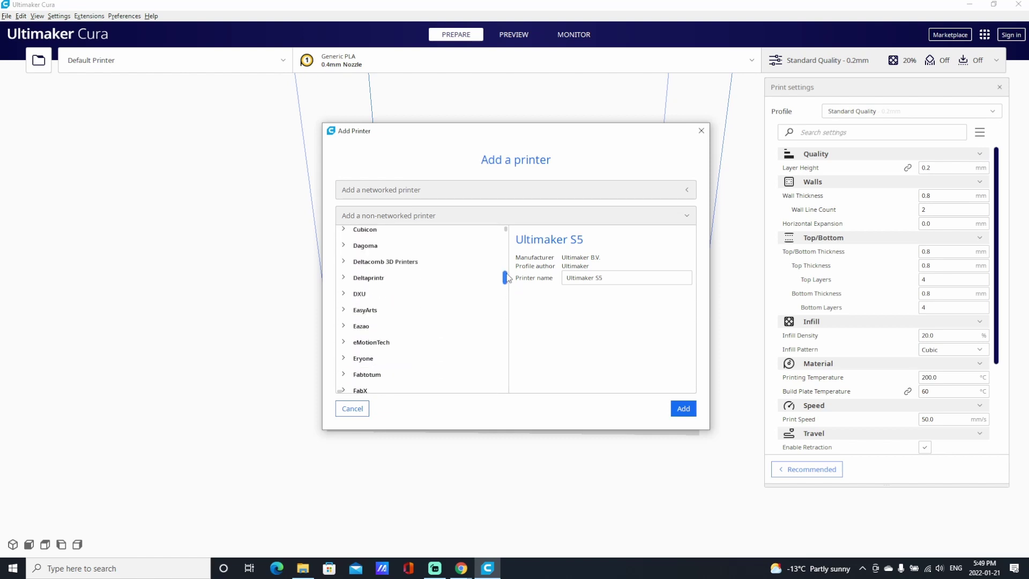
{"action": "scroll", "coordinate": [508, 278], "scroll_direction": "up", "scroll_amount": 5}
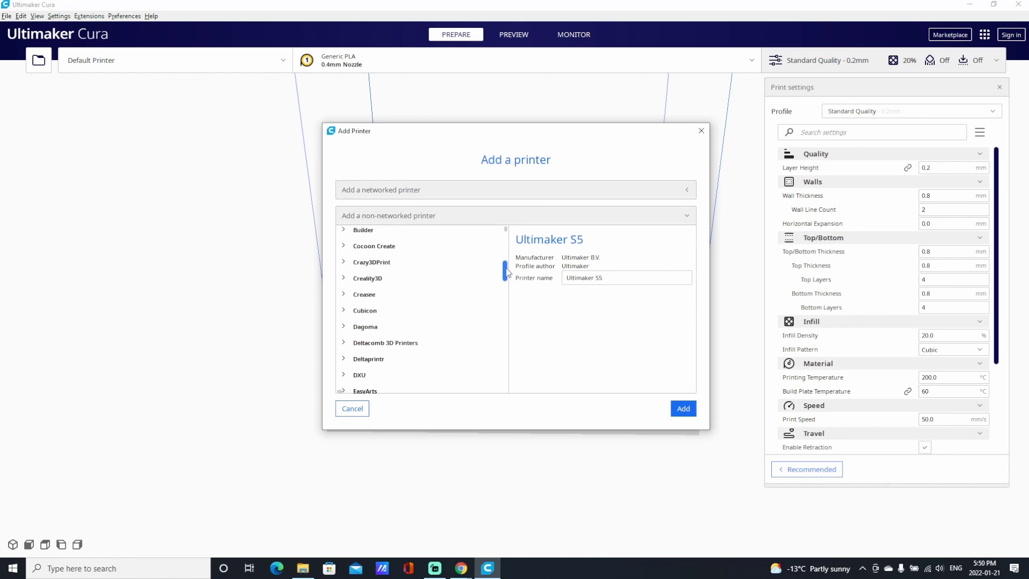
Add the Creality3D Ender-3 Pro, keeping its default 220×220×250 mm machine settings.
{"action": "left_click", "coordinate": [344, 278]}
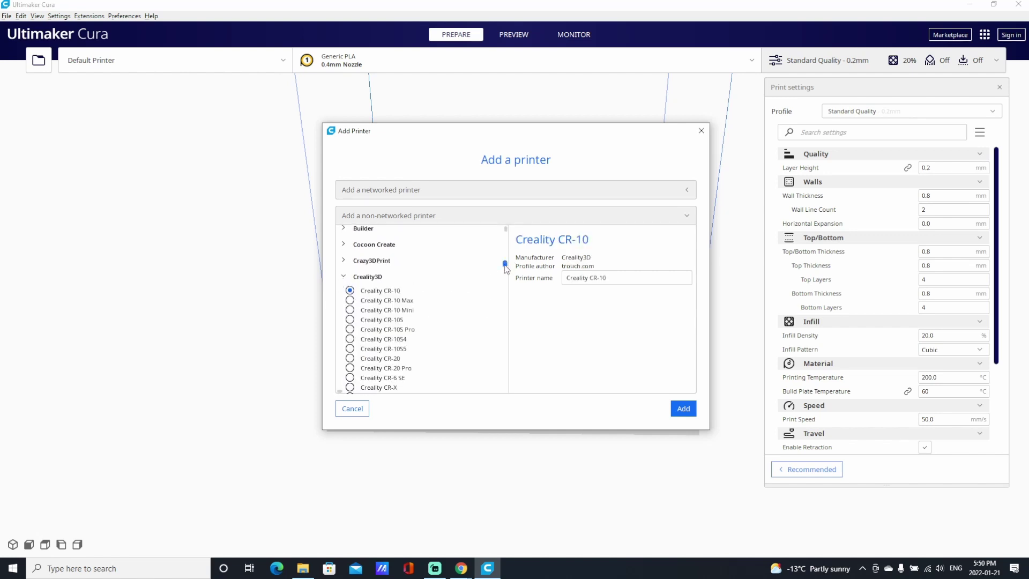
{"action": "scroll", "coordinate": [505, 268], "scroll_direction": "down", "scroll_amount": 7}
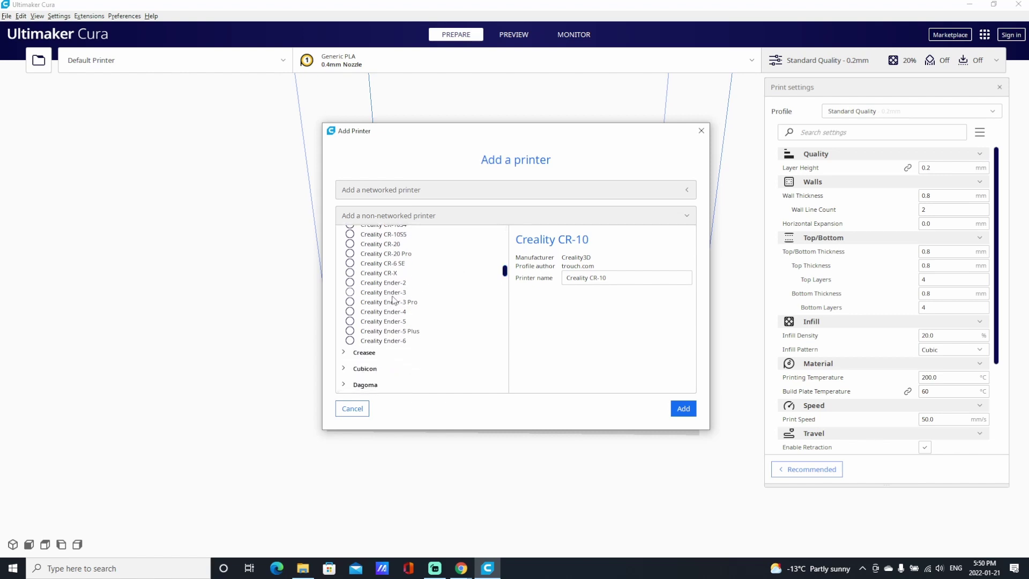
{"action": "left_click", "coordinate": [350, 302]}
{"action": "left_click", "coordinate": [684, 410]}
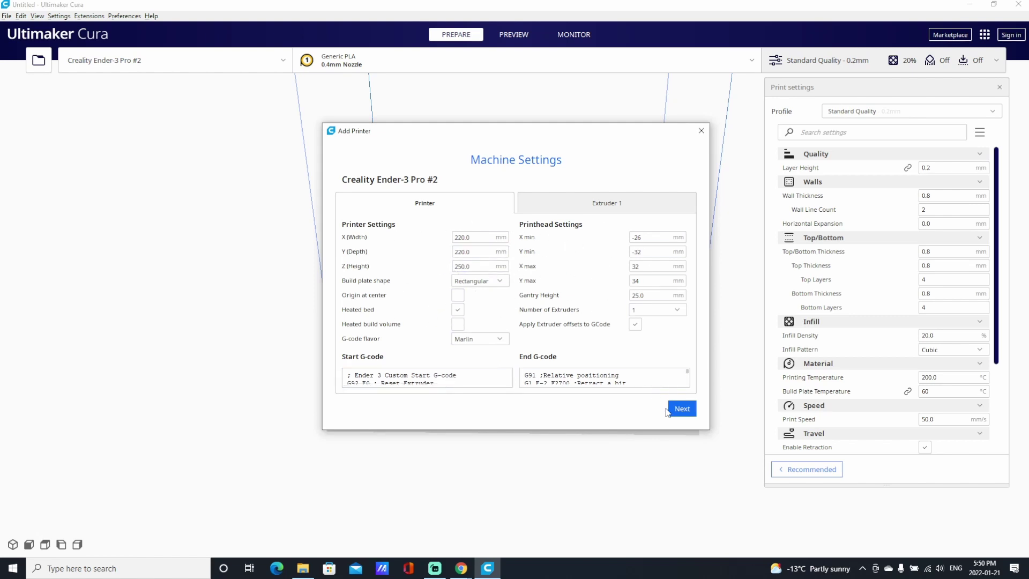
{"action": "left_click", "coordinate": [683, 410]}
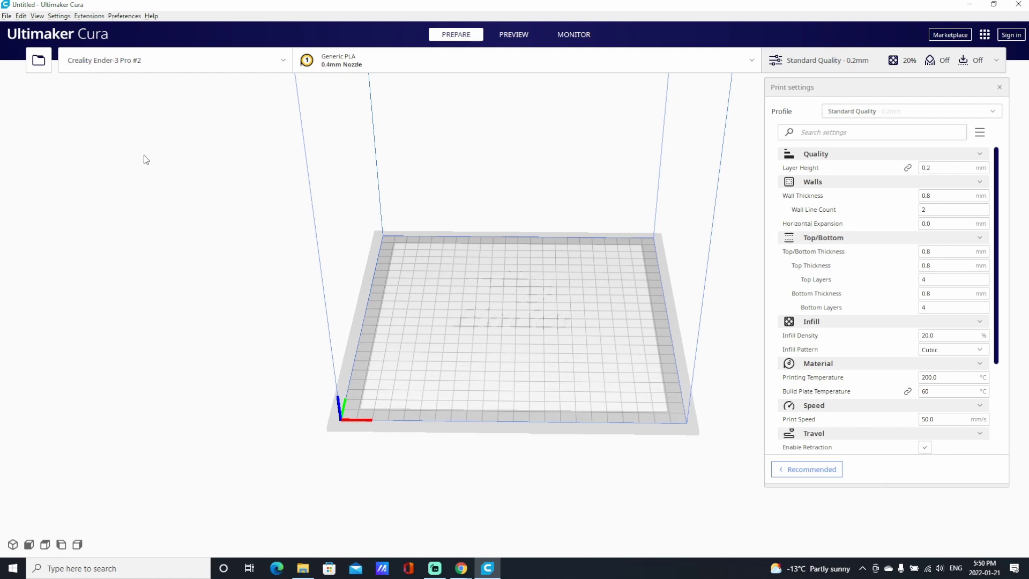
From printer management, open Connect OctoPrint and its manual instance form.
{"action": "left_click", "coordinate": [59, 16]}
{"action": "mouse_move", "coordinate": [63, 28]}
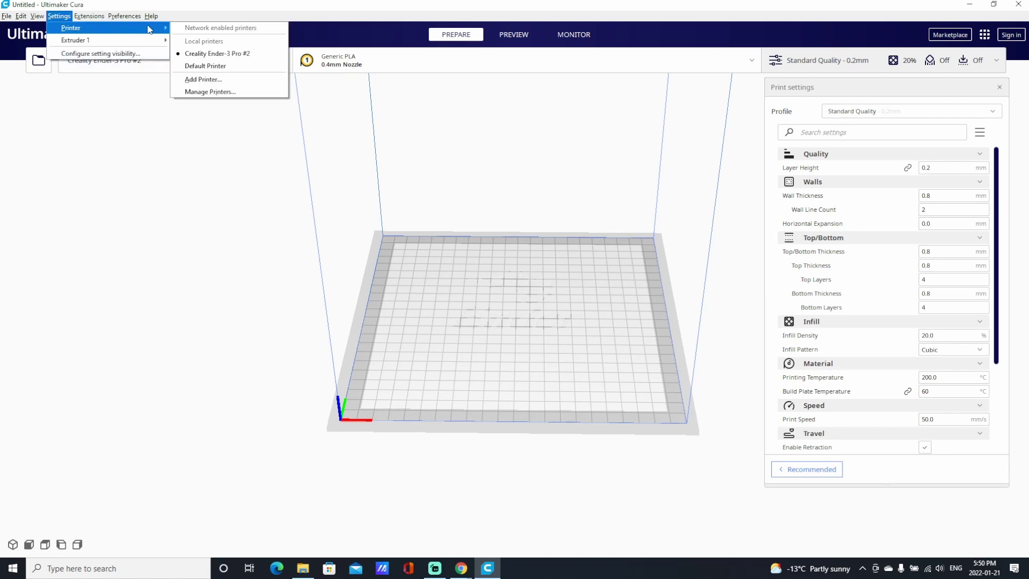
{"action": "left_click", "coordinate": [210, 92]}
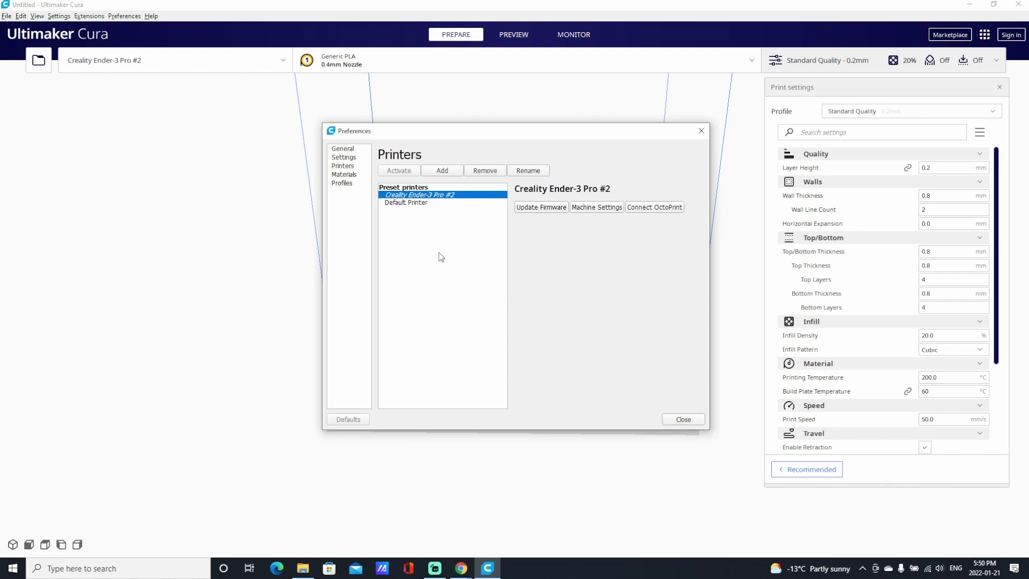
{"action": "left_click", "coordinate": [652, 209]}
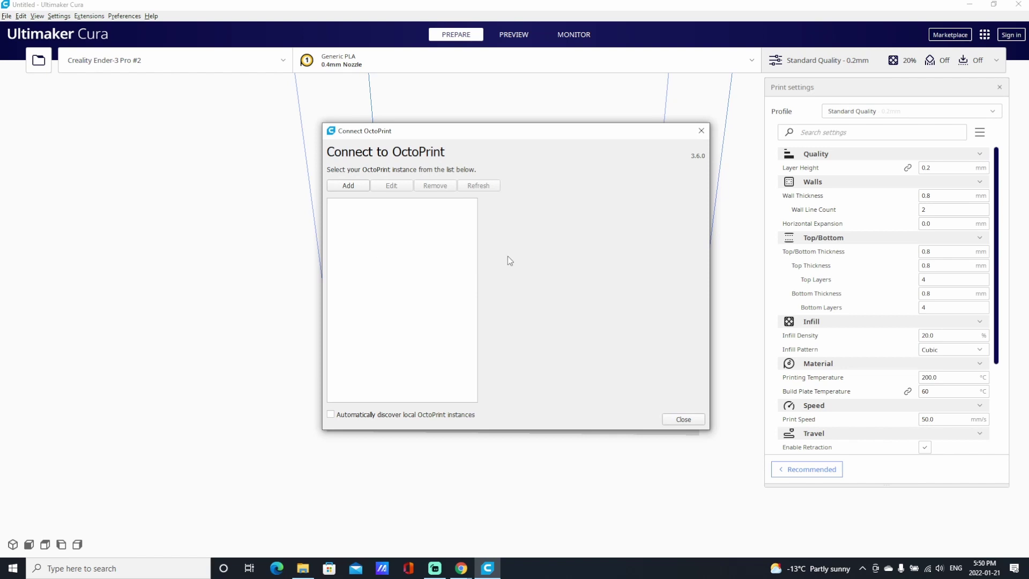
{"action": "left_click", "coordinate": [349, 186]}
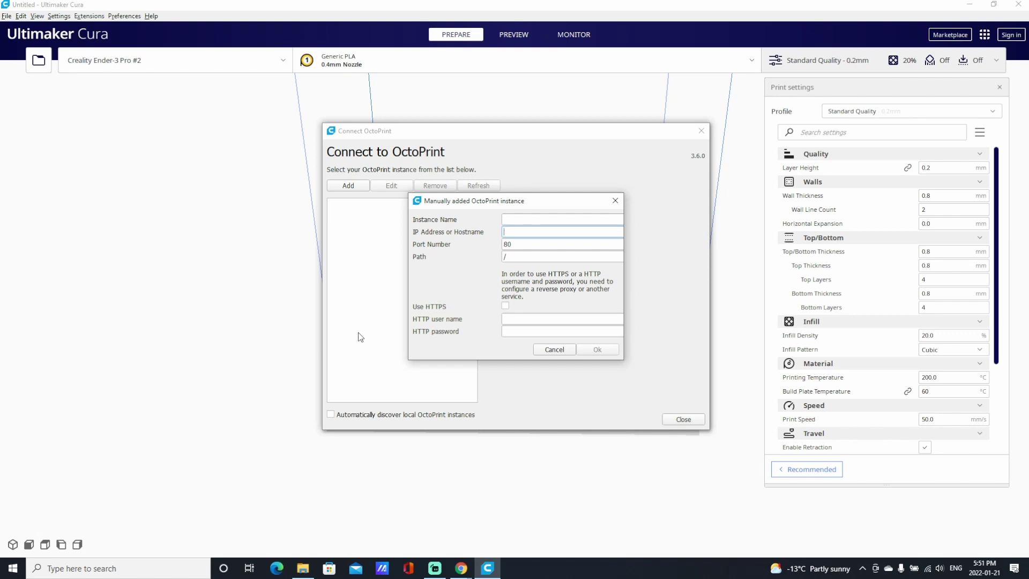
Add OctoPrint instance 'Ender3Pro' at IP address 192.168.0.130 on port 80.
{"action": "left_click", "coordinate": [516, 219]}
{"action": "type", "text": "Ender3Pro"}
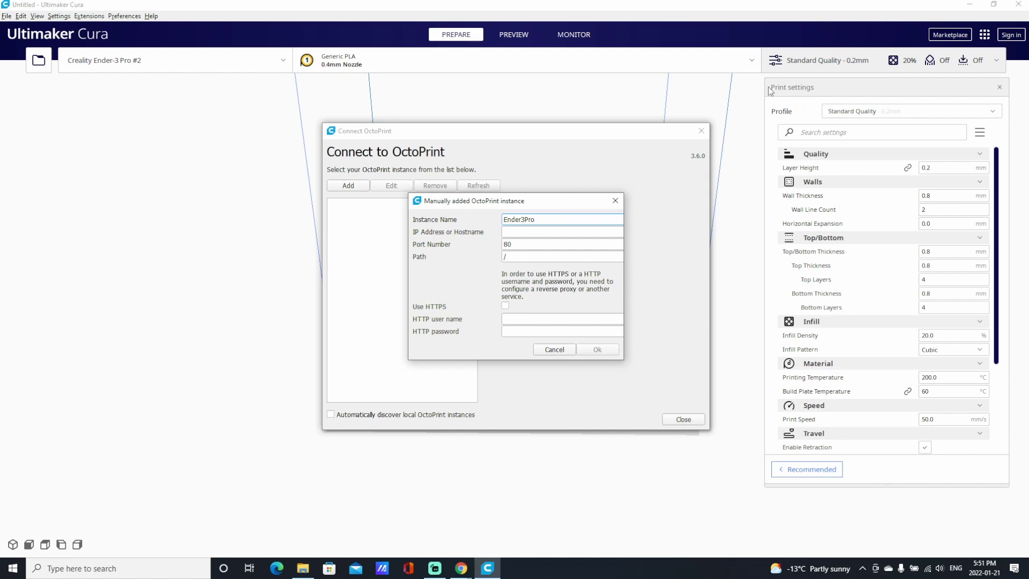
{"action": "key", "text": "Tab"}
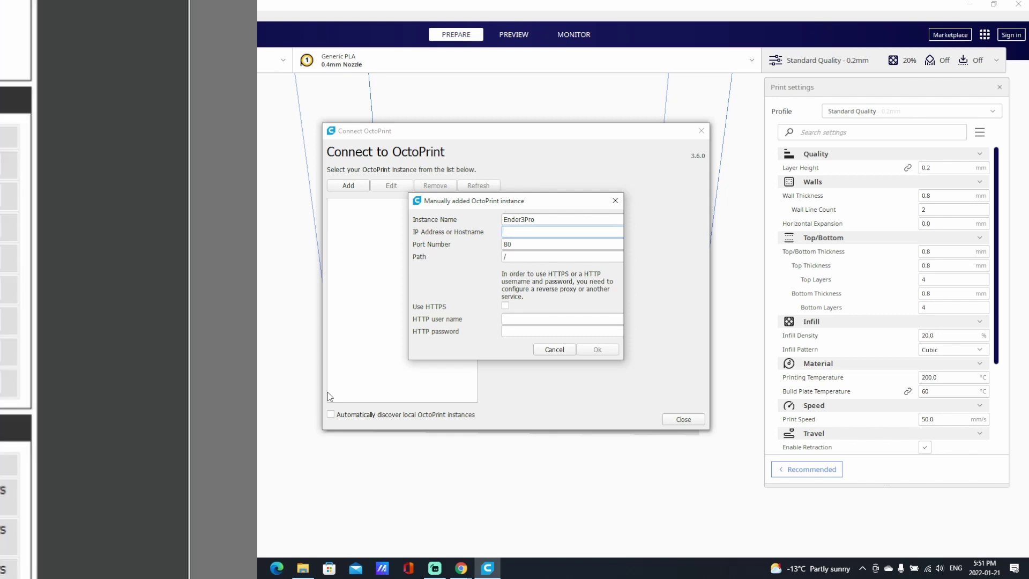
{"action": "left_click_drag", "start_coordinate": [287, 289], "coordinate": [683, 292]}
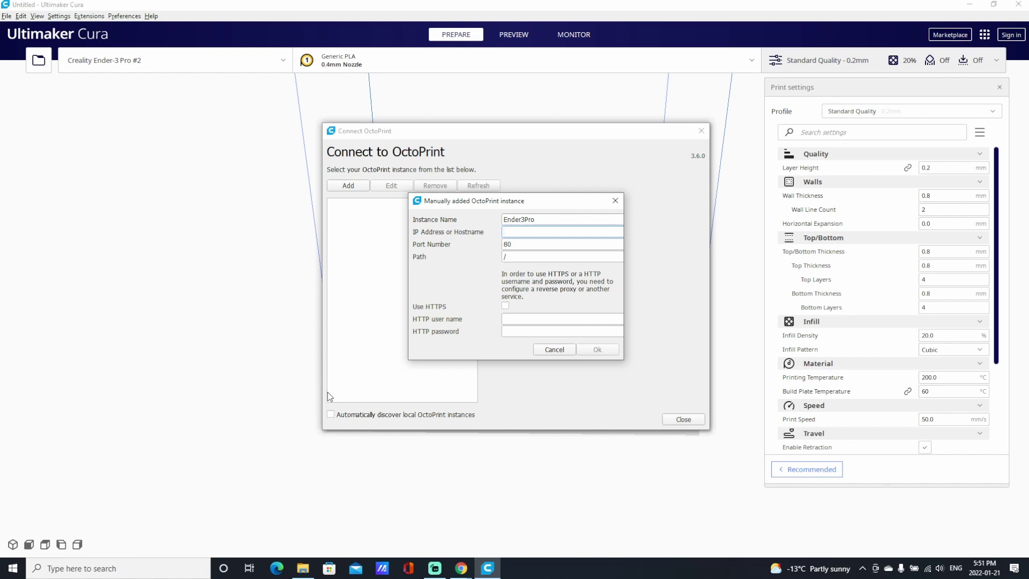
{"action": "type", "text": "192.168.0.130"}
{"action": "left_click", "coordinate": [598, 351]}
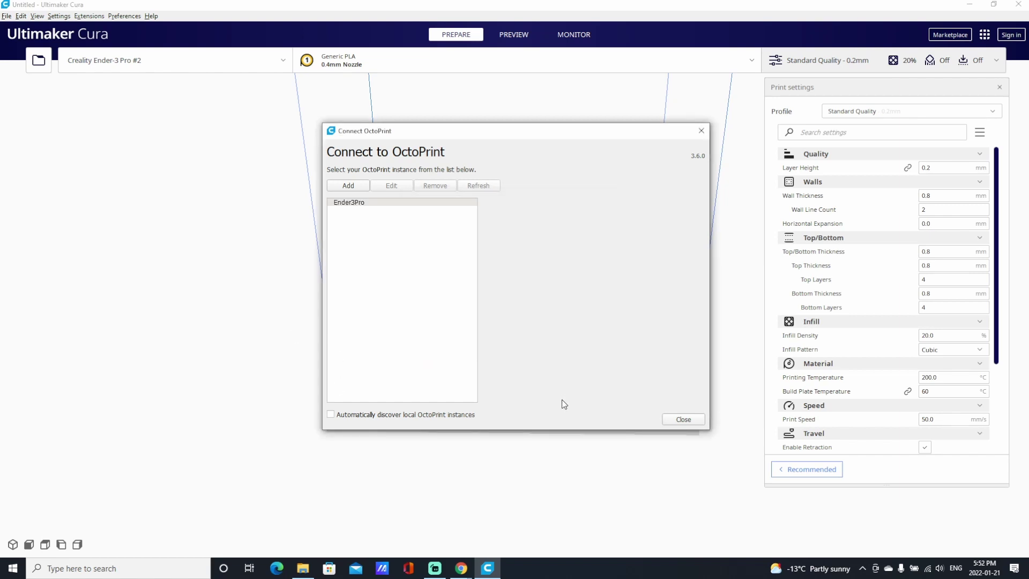
Select the Ender3Pro instance and request an API key from its OctoPrint server.
{"action": "left_click", "coordinate": [346, 202]}
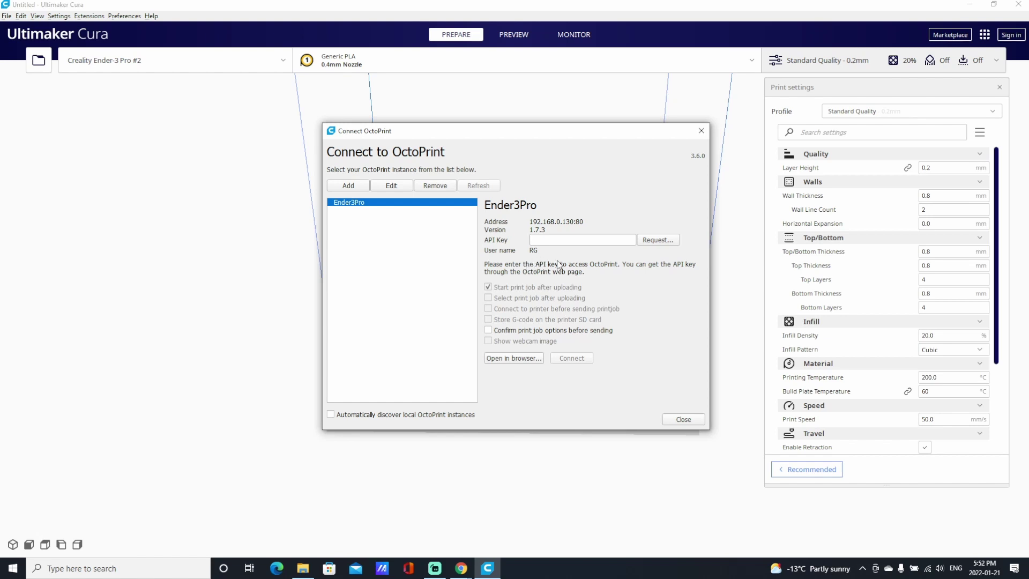
{"action": "left_click", "coordinate": [658, 240]}
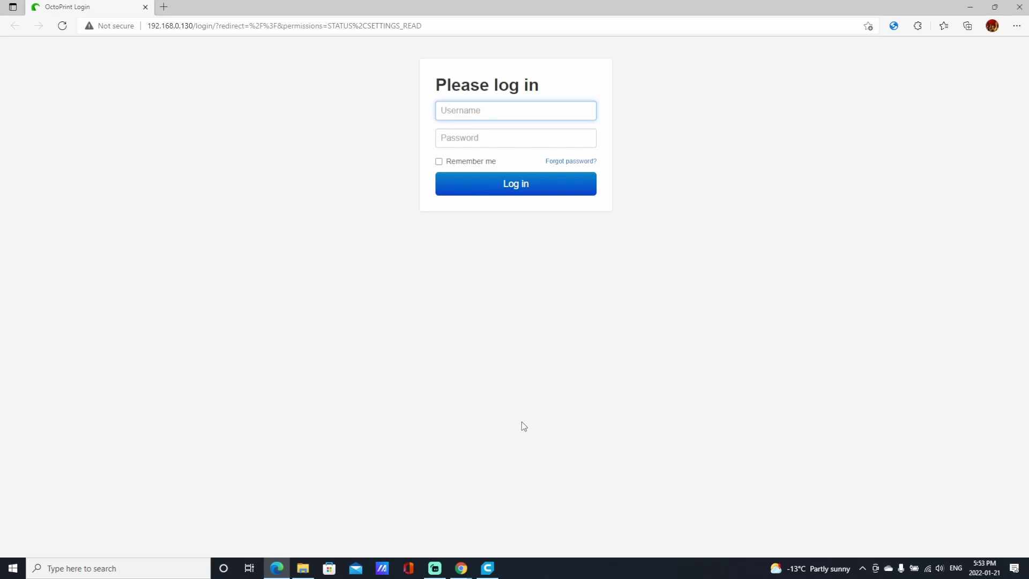
Log in to OctoPrint with the user's credentials, allow Cura's access request, and return to Cura.
{"action": "type", "text": "RG"}
{"action": "left_click", "coordinate": [463, 139]}
{"action": "key", "text": "Return"}
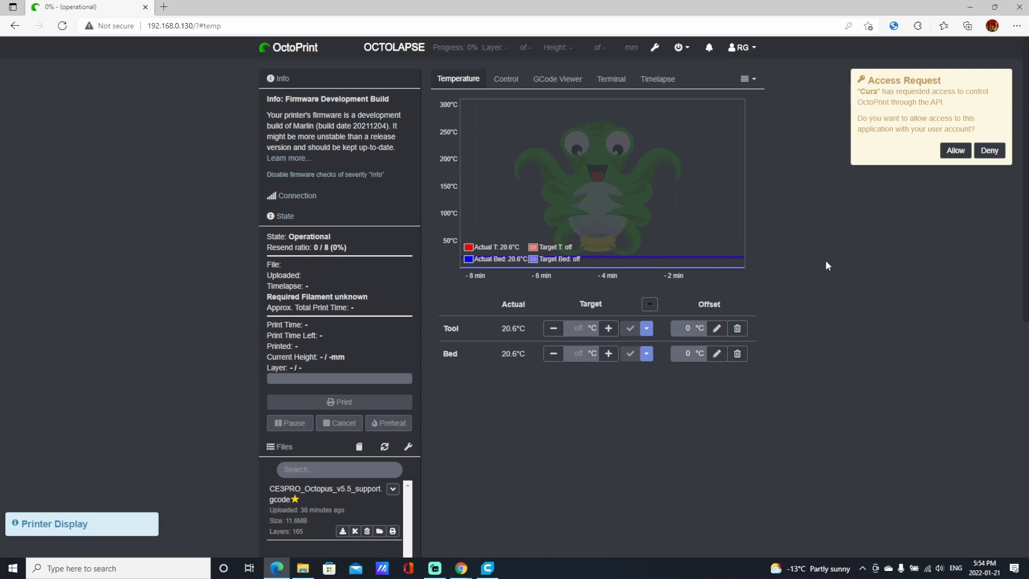
{"action": "left_click", "coordinate": [954, 151]}
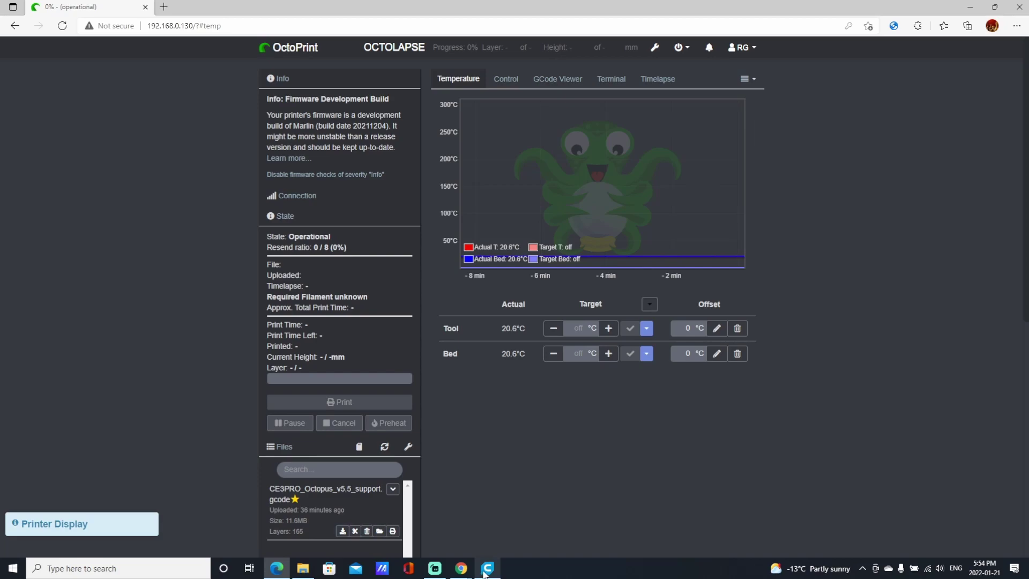
{"action": "left_click", "coordinate": [487, 520]}
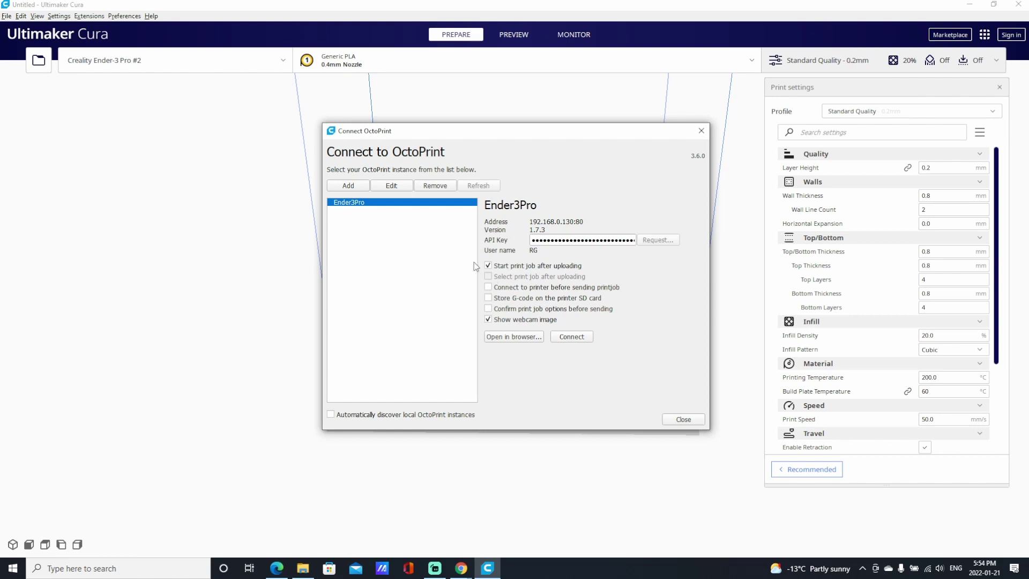
Disable starting print jobs after upload and connect the printer to Ender3Pro.
{"action": "left_click", "coordinate": [488, 265]}
{"action": "left_click", "coordinate": [488, 266]}
{"action": "left_click", "coordinate": [488, 266]}
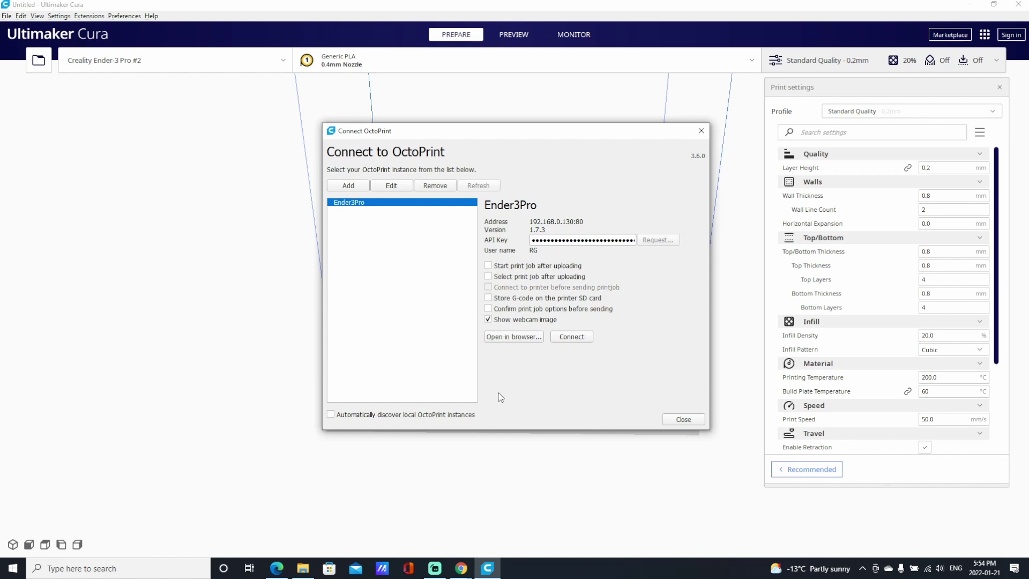
{"action": "left_click", "coordinate": [571, 337]}
Close the OctoPrint and preferences windows and go to the Monitor stage.
{"action": "left_click", "coordinate": [680, 419]}
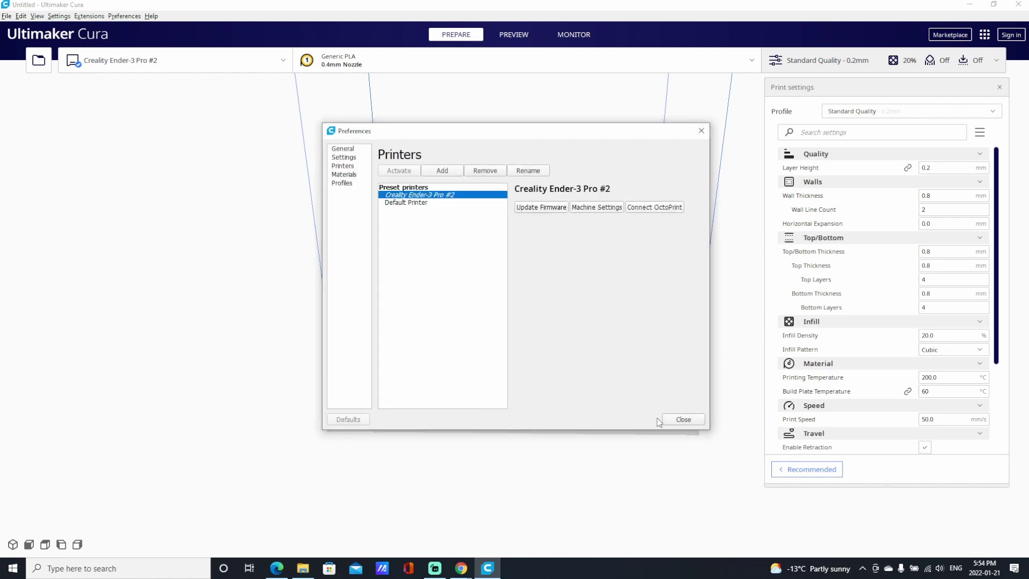
{"action": "left_click", "coordinate": [684, 420]}
{"action": "left_click", "coordinate": [567, 35]}
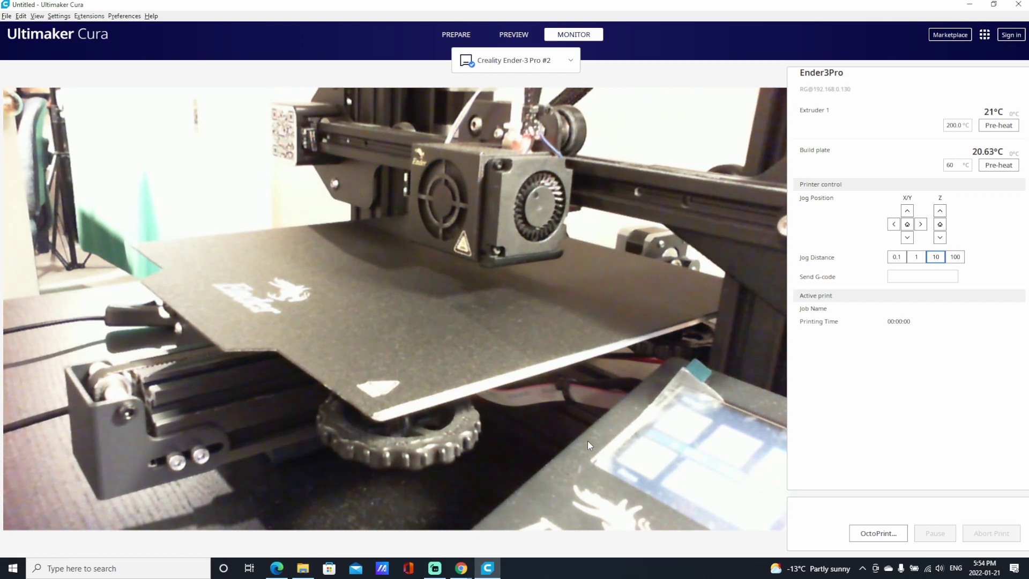
Return to the Prepare stage and tilt the view of the empty Ender-3 Pro build plate lower.
{"action": "left_click", "coordinate": [456, 34]}
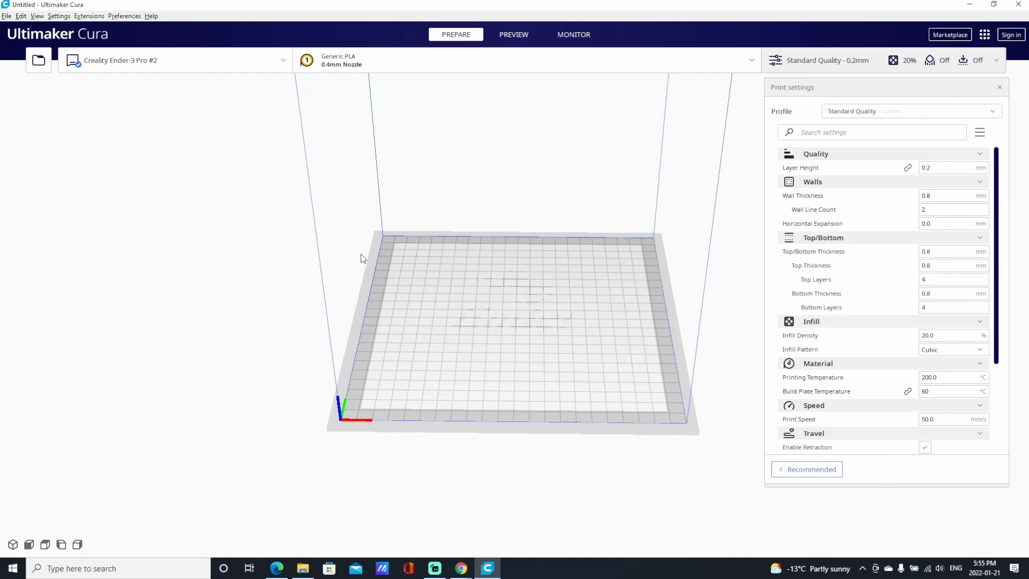
{"action": "mouse_move", "coordinate": [506, 287]}
{"action": "right_mouse_down"}
{"action": "mouse_move", "coordinate": [500, 265]}
{"action": "mouse_move", "coordinate": [506, 272]}
{"action": "right_mouse_up"}
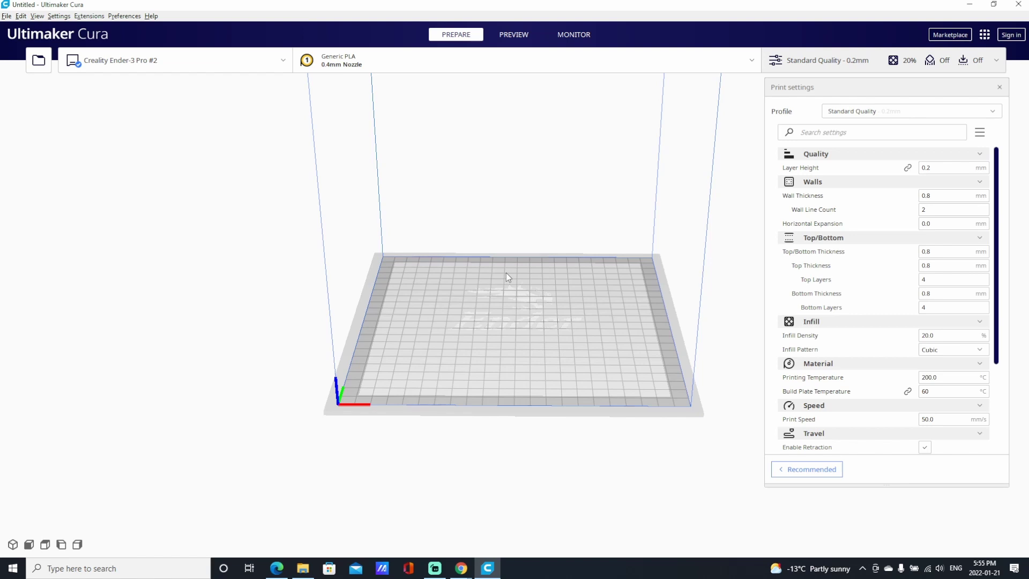
Load Pevtagon_Vase.stl onto the build plate.
{"action": "left_click", "coordinate": [8, 16]}
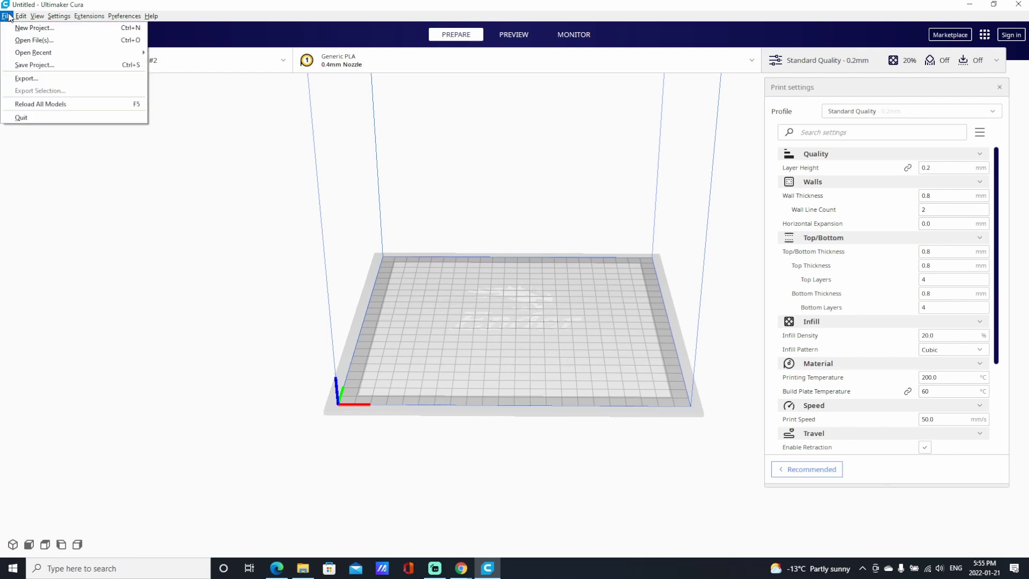
{"action": "left_click", "coordinate": [34, 40]}
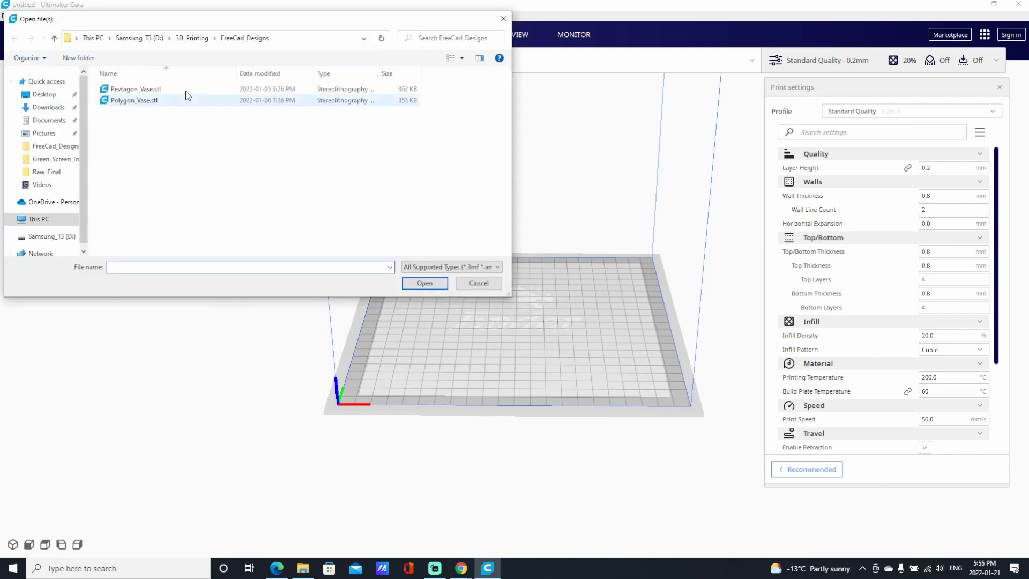
{"action": "left_click_drag", "start_coordinate": [205, 22], "coordinate": [298, 56]}
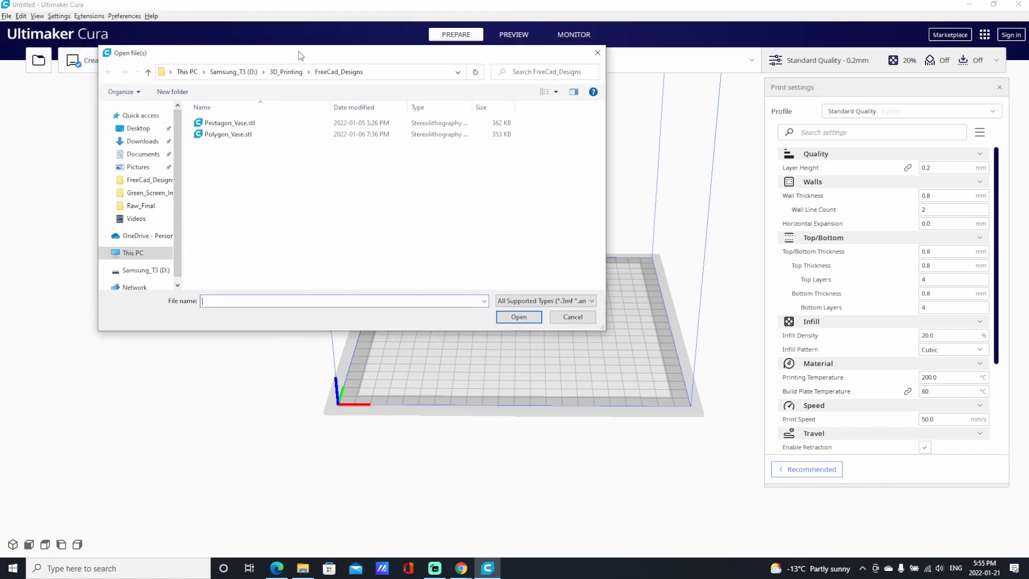
{"action": "left_click", "coordinate": [233, 124]}
{"action": "double_click", "coordinate": [234, 123]}
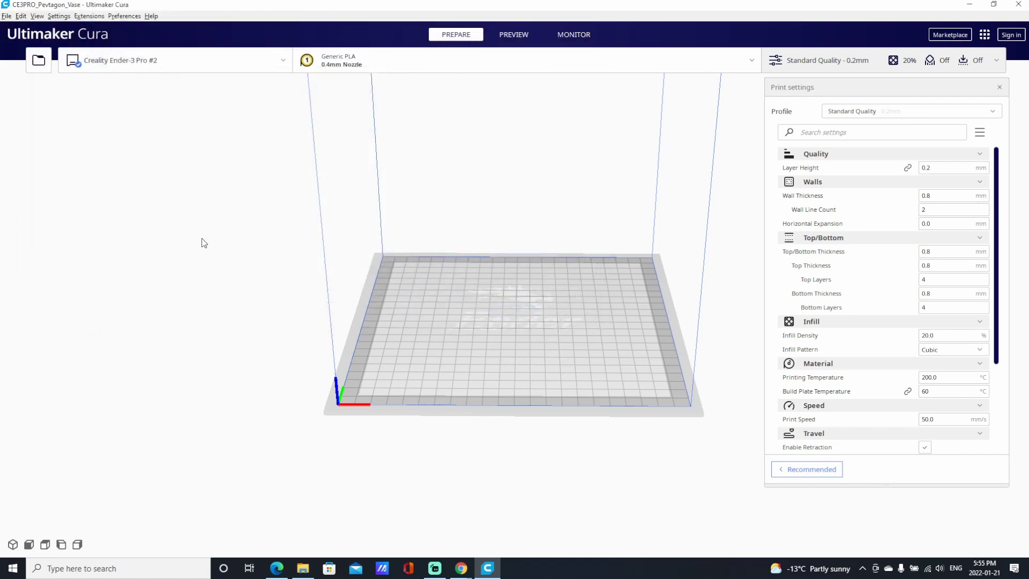
{"action": "mouse_move", "coordinate": [417, 317]}
{"action": "right_mouse_down"}
{"action": "mouse_move", "coordinate": [399, 330]}
{"action": "mouse_move", "coordinate": [347, 316]}
{"action": "mouse_move", "coordinate": [375, 339]}
{"action": "mouse_move", "coordinate": [459, 316]}
{"action": "mouse_move", "coordinate": [416, 313]}
{"action": "right_mouse_up"}
{"action": "scroll", "coordinate": [470, 291], "scroll_direction": "up", "scroll_amount": 3}
{"action": "scroll", "coordinate": [470, 291], "scroll_direction": "down", "scroll_amount": 1}
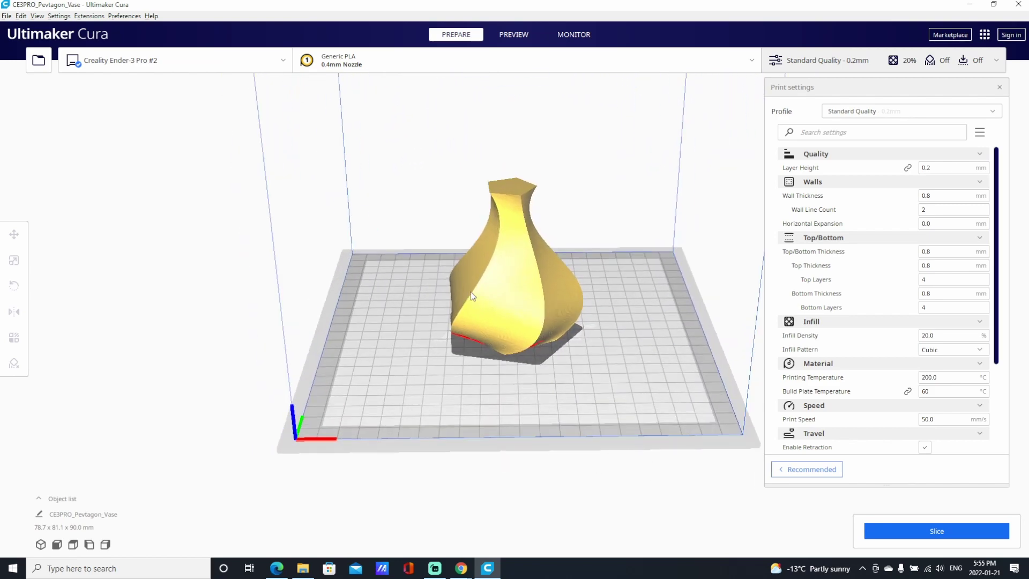
Slice the vase (5 hours 15 minutes, 59 g), send it to OctoPrint and open OctoPrint's page.
{"action": "left_click", "coordinate": [941, 539]}
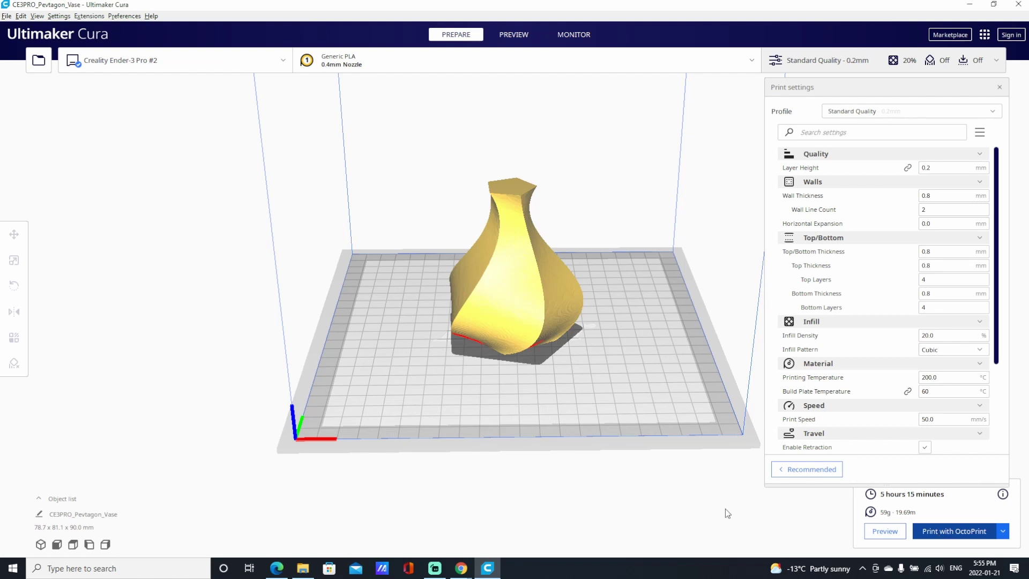
{"action": "left_click", "coordinate": [946, 536]}
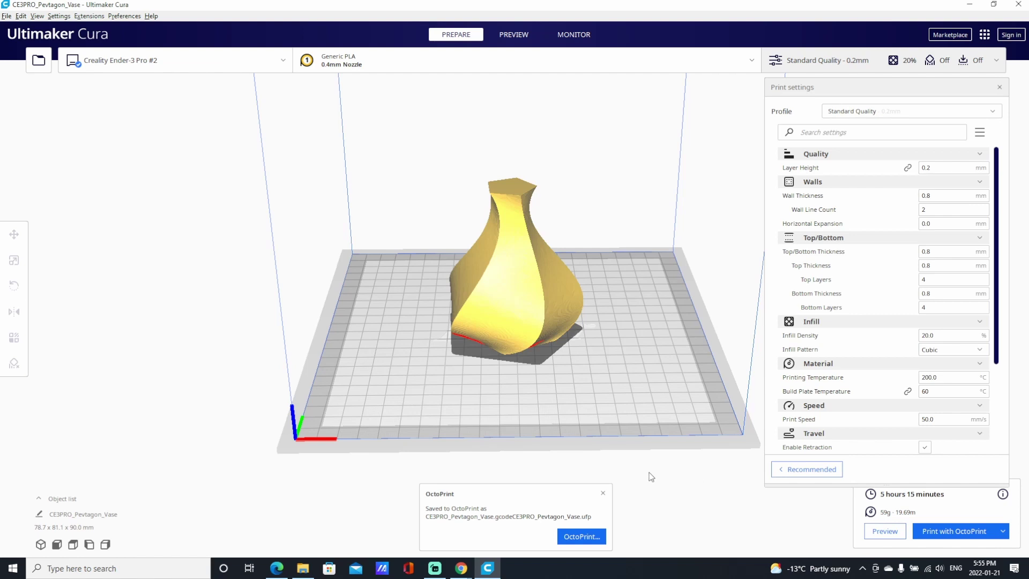
{"action": "left_click", "coordinate": [579, 536]}
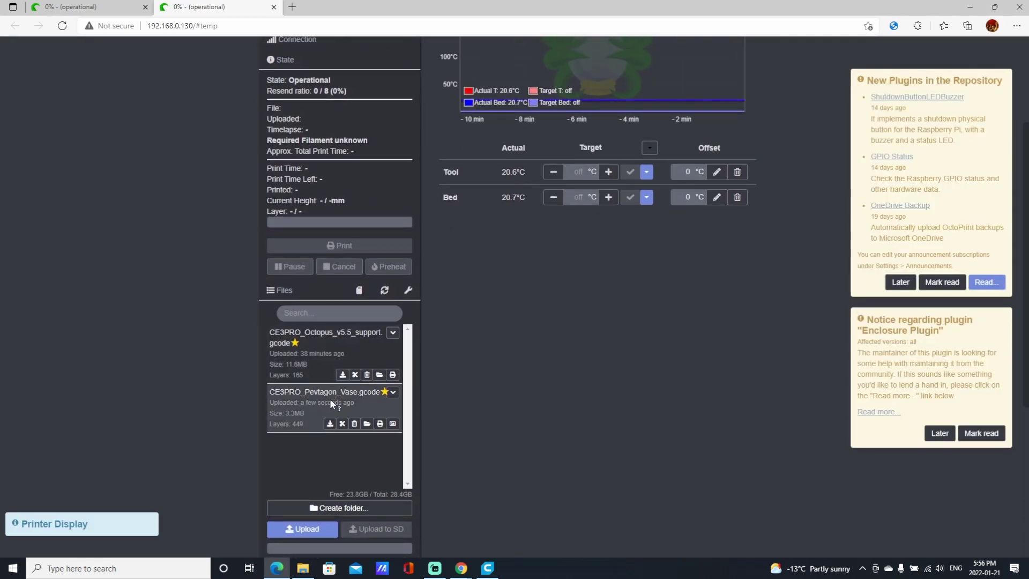
Preview the CE3PRO_Pevtagon_Vase.gcode thumbnail, then dismiss the new-plugins and Enclosure Plugin notices.
{"action": "left_click", "coordinate": [394, 424]}
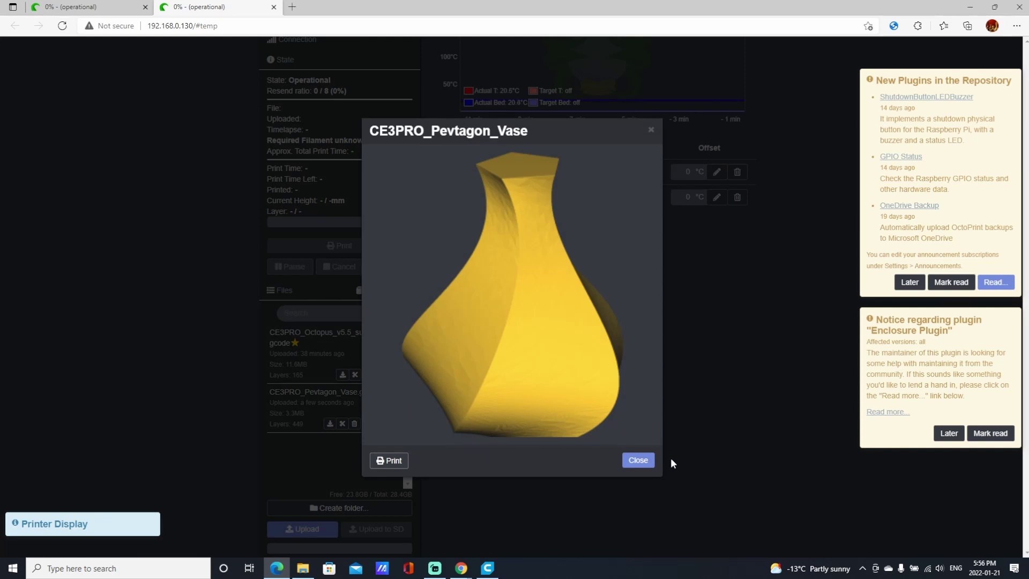
{"action": "left_click", "coordinate": [637, 460]}
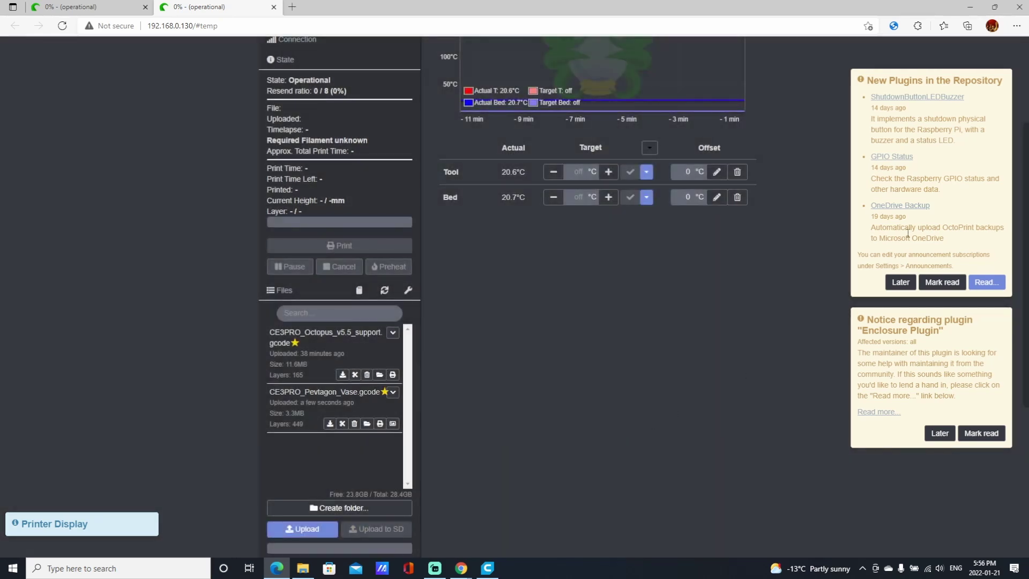
{"action": "left_click", "coordinate": [900, 282]}
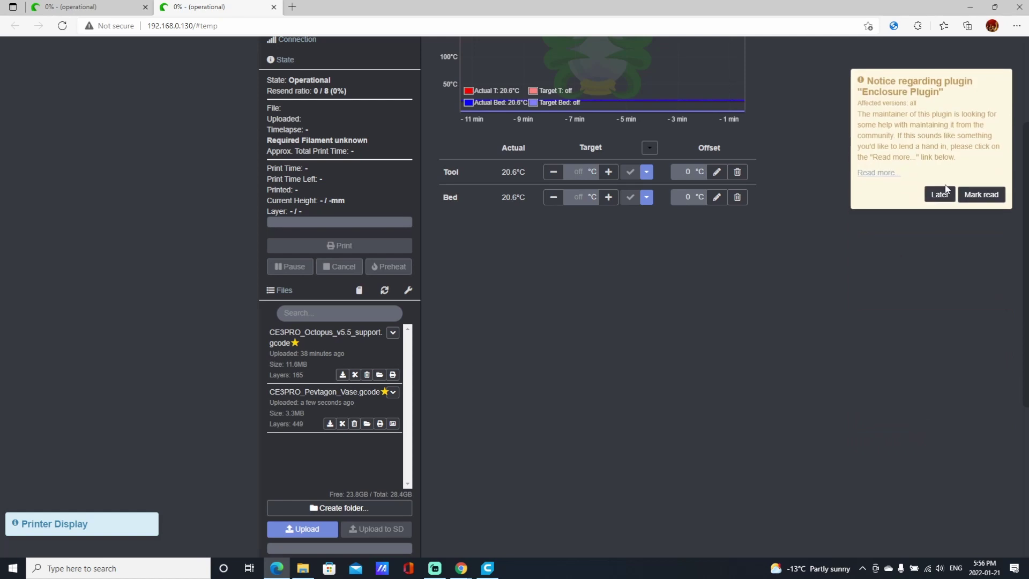
{"action": "left_click", "coordinate": [941, 194]}
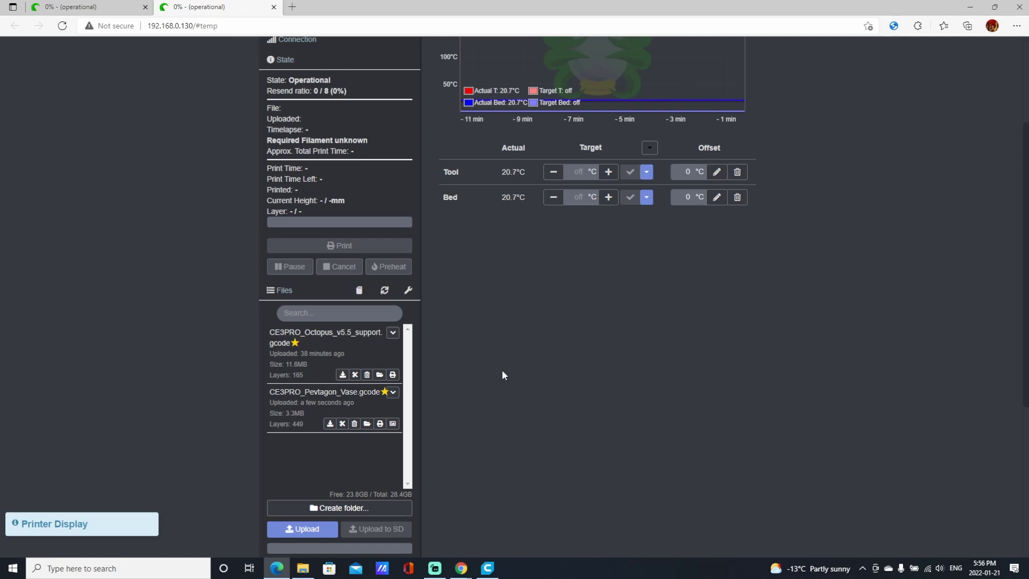
{"action": "scroll", "coordinate": [502, 374], "scroll_direction": "up", "scroll_amount": 3}
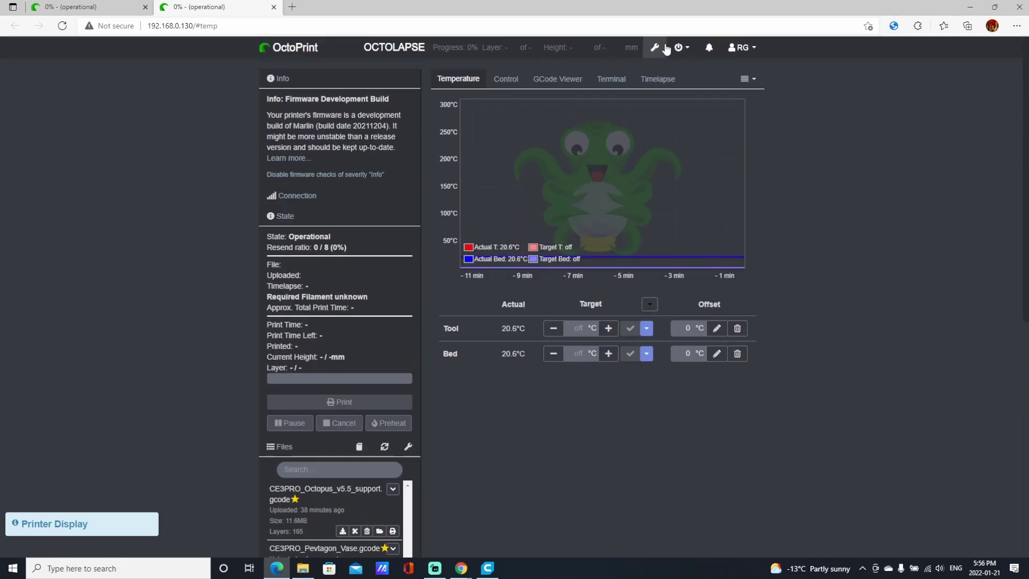
In Cura Thumbnails settings, enable inline thumbnails and image scaling, lowering the scale to 40%.
{"action": "left_click", "coordinate": [655, 48]}
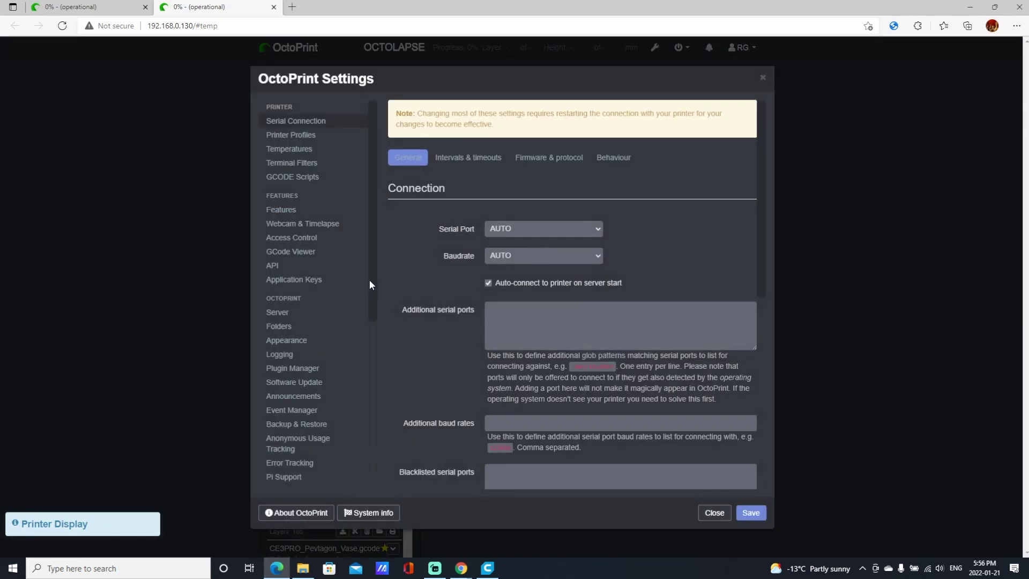
{"action": "left_click_drag", "start_coordinate": [371, 274], "coordinate": [381, 378]}
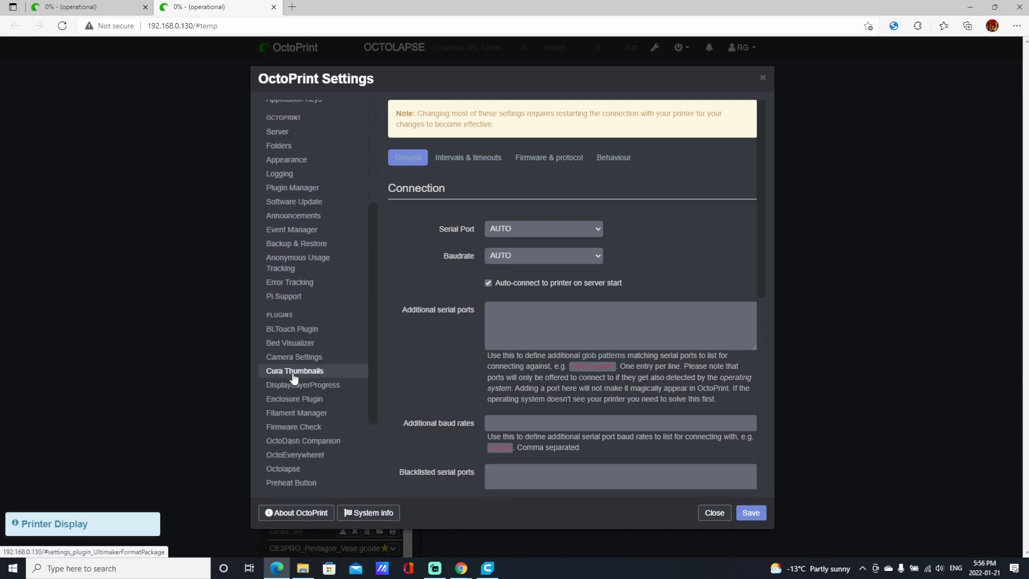
{"action": "left_click", "coordinate": [273, 380]}
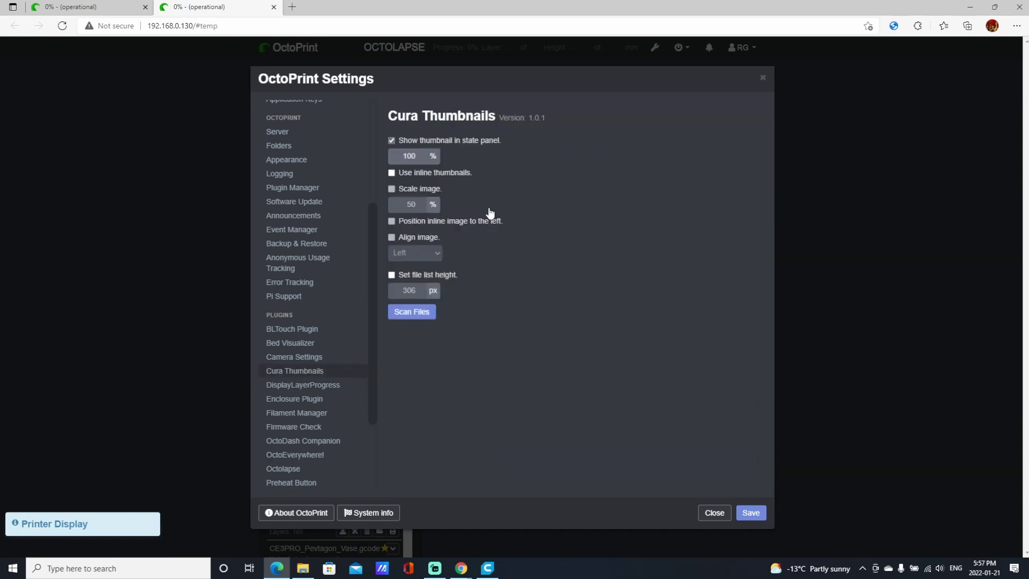
{"action": "left_click", "coordinate": [391, 172]}
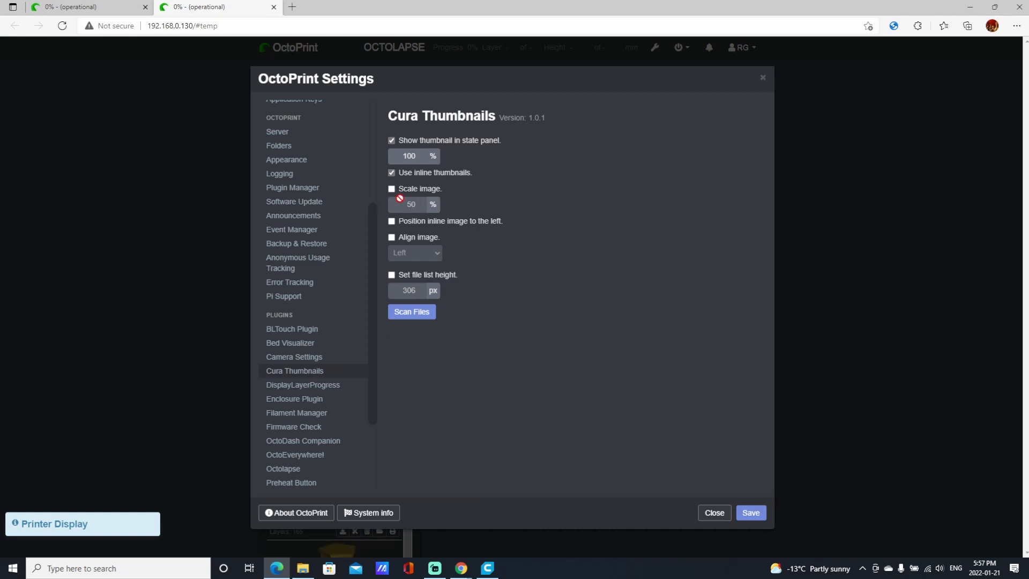
{"action": "left_click", "coordinate": [392, 189]}
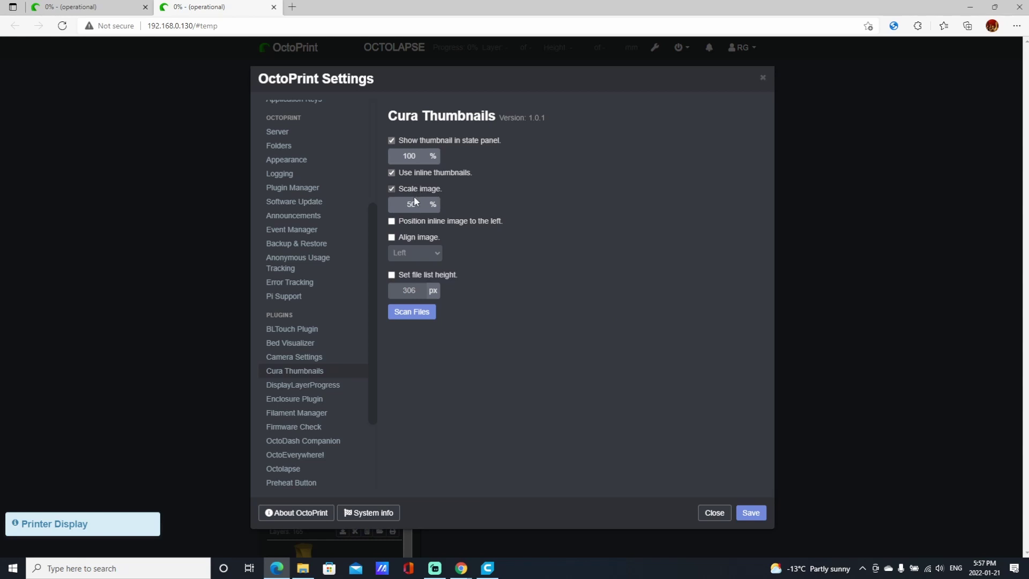
{"action": "mouse_move", "coordinate": [419, 207]}
{"action": "left_click", "coordinate": [420, 208]}
{"action": "left_click", "coordinate": [420, 208]}
{"action": "left_click", "coordinate": [420, 207]}
{"action": "left_click", "coordinate": [420, 208]}
{"action": "left_click", "coordinate": [420, 208]}
Enable custom file list height, left thumbnail position and image alignment, then save.
{"action": "left_click", "coordinate": [392, 274]}
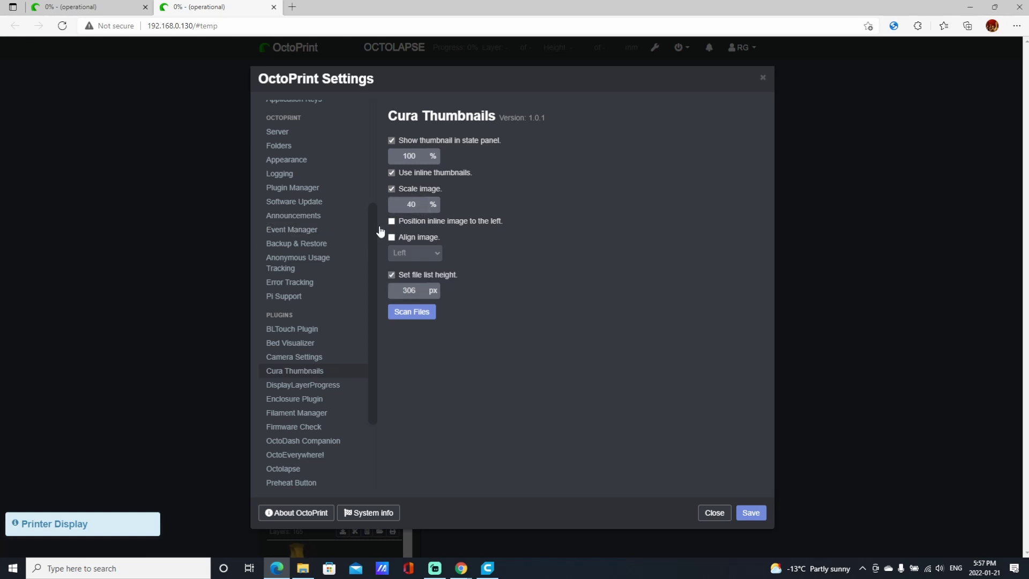
{"action": "left_click", "coordinate": [392, 221]}
{"action": "left_click", "coordinate": [392, 238]}
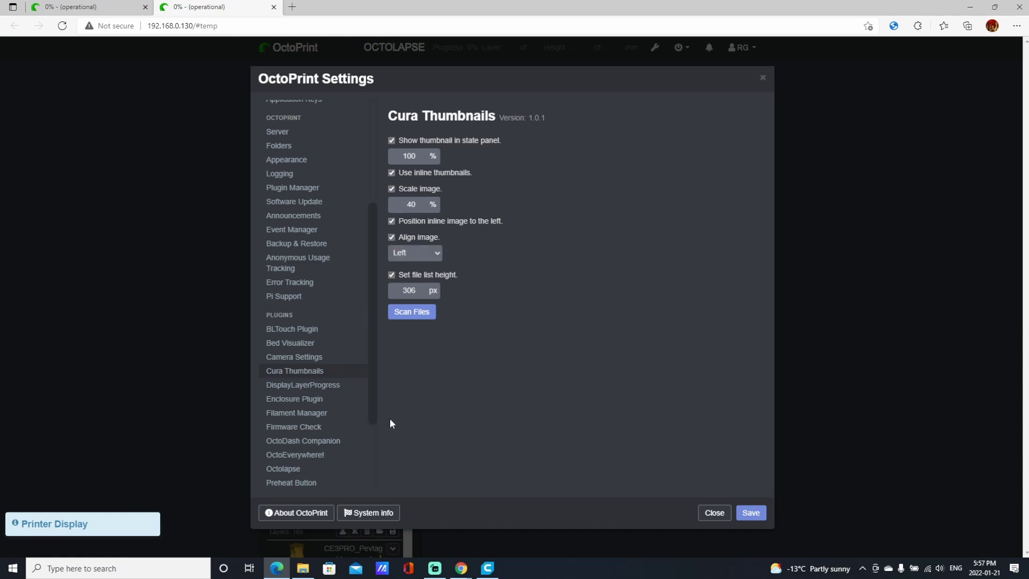
{"action": "left_click", "coordinate": [751, 512]}
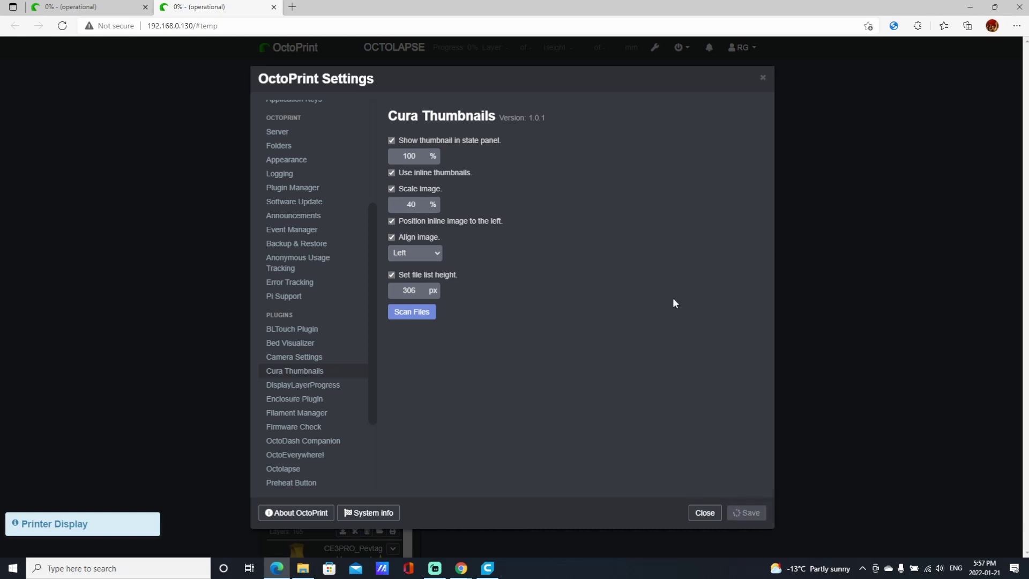
{"action": "scroll", "coordinate": [230, 350], "scroll_direction": "down", "scroll_amount": 1}
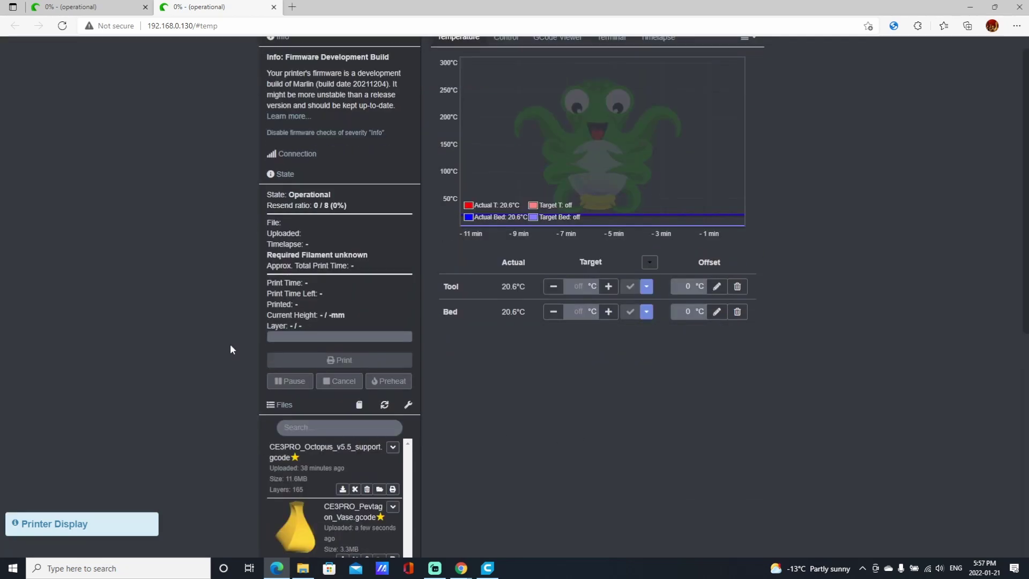
Scroll to the Files panel and enlarge the vase file's inline thumbnail.
{"action": "scroll", "coordinate": [230, 349], "scroll_direction": "down", "scroll_amount": 3}
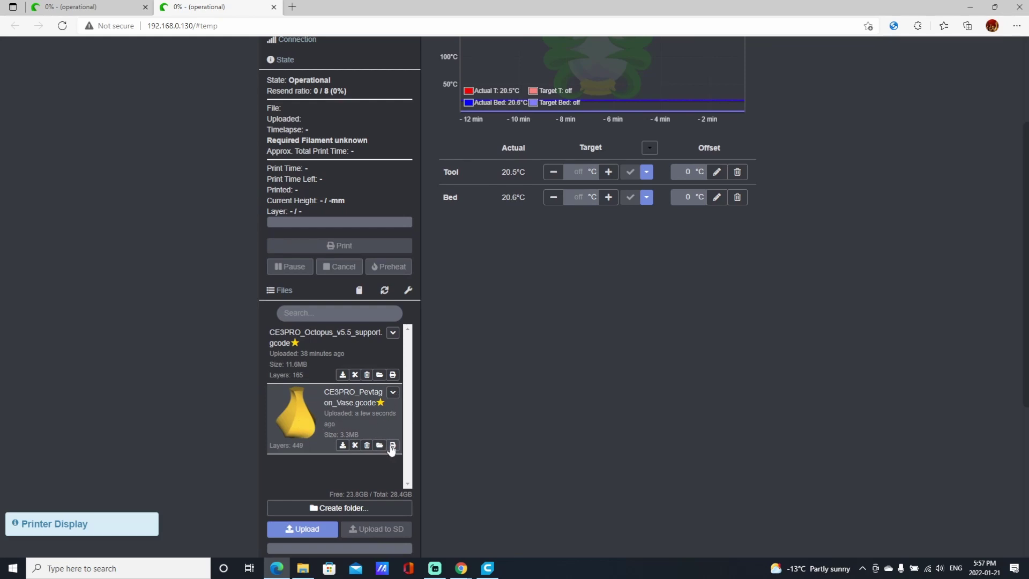
{"action": "left_click", "coordinate": [302, 440]}
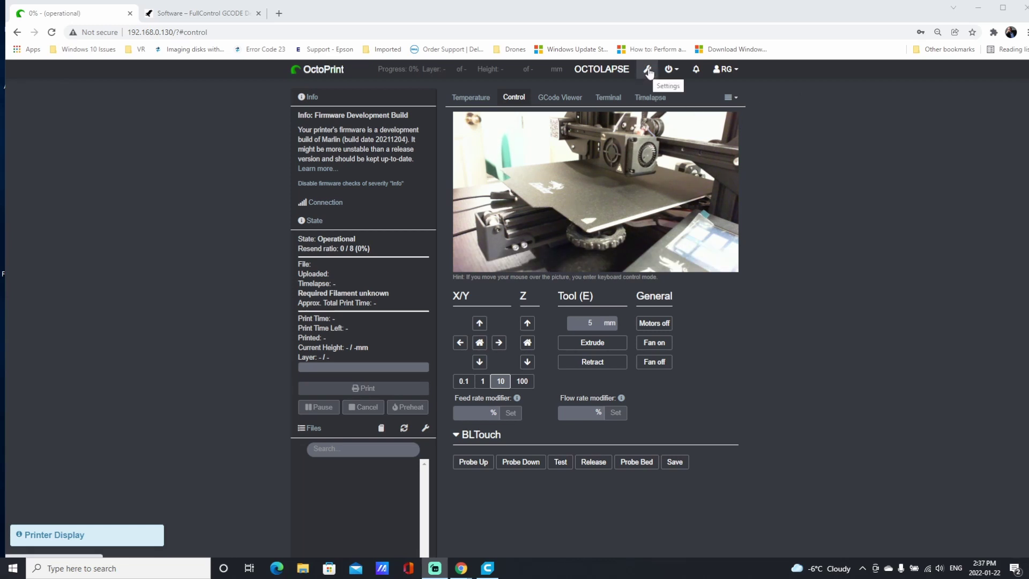
Search the plugin repository for 'slice' and install the Slicer Thumbnails plugin.
{"action": "left_click", "coordinate": [648, 71]}
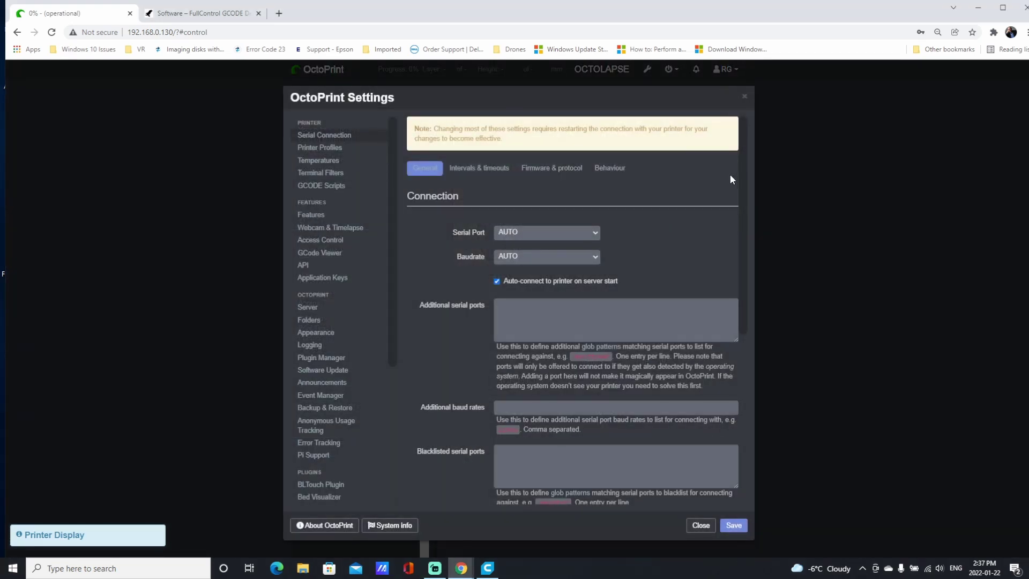
{"action": "left_click", "coordinate": [326, 359]}
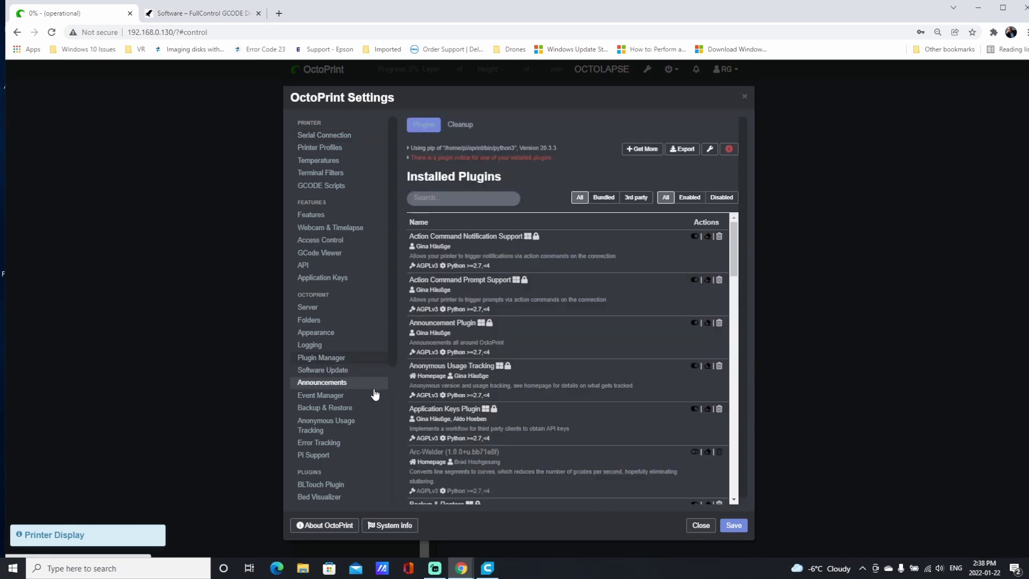
{"action": "left_click", "coordinate": [637, 151]}
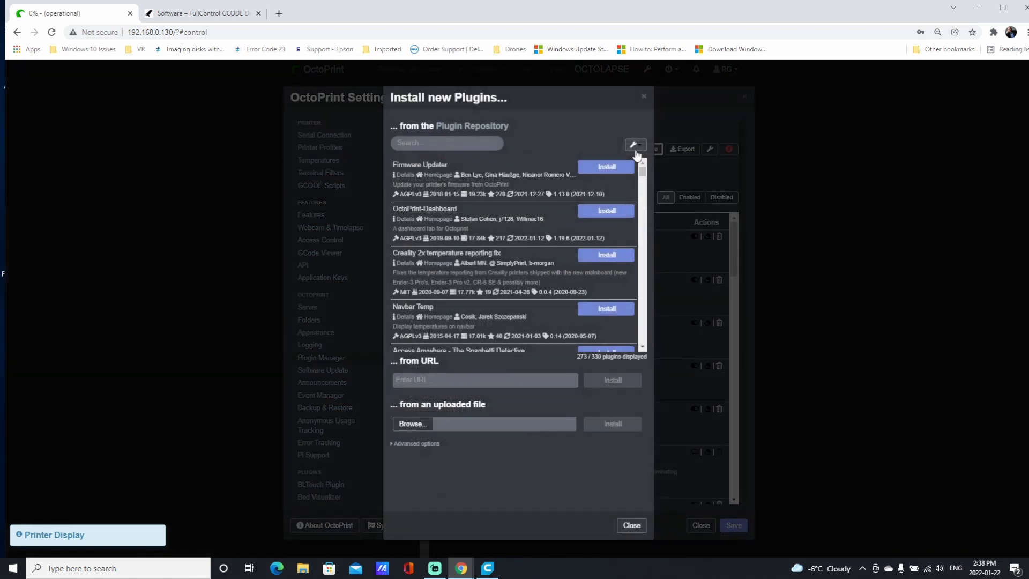
{"action": "left_click", "coordinate": [407, 143]}
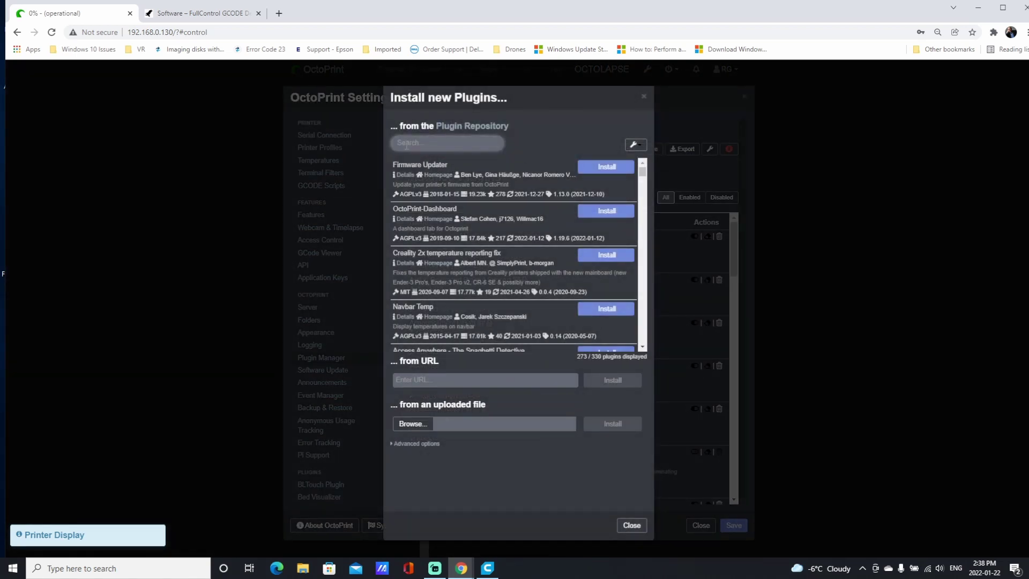
{"action": "type", "text": "slice"}
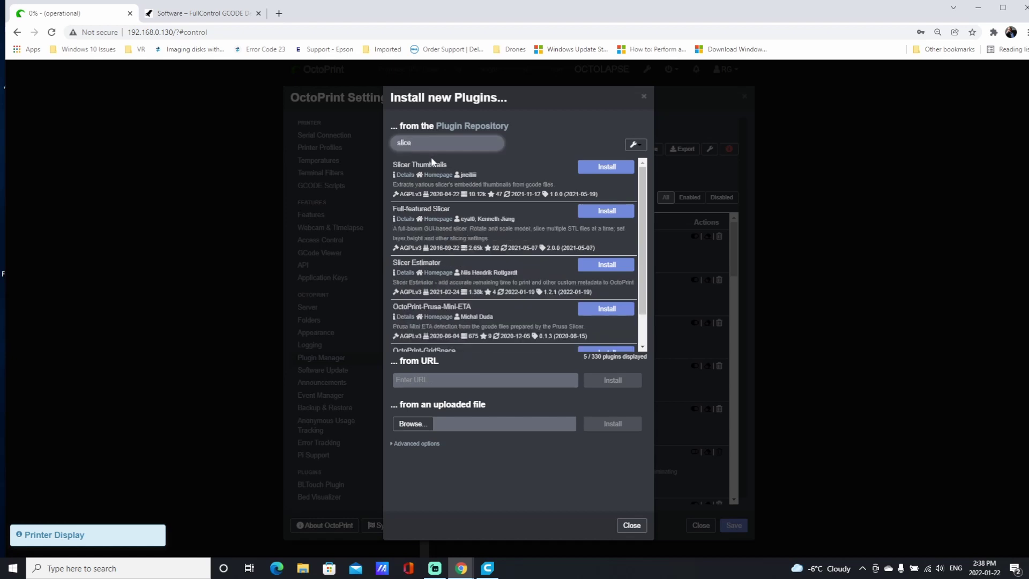
{"action": "left_click", "coordinate": [607, 167]}
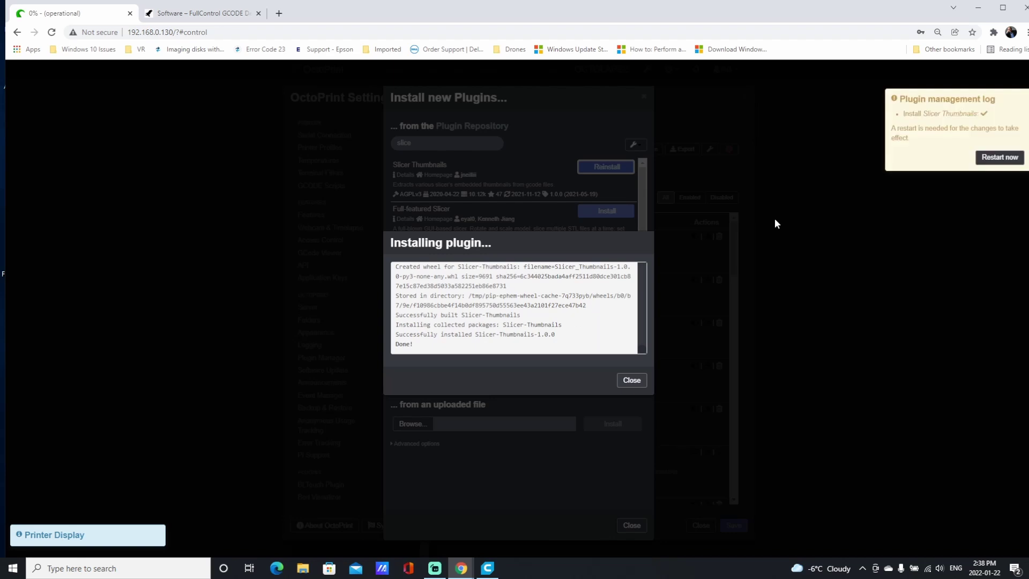
Restart the OctoPrint server to apply the plugin, then return to Ultimaker Cura.
{"action": "left_click", "coordinate": [992, 158]}
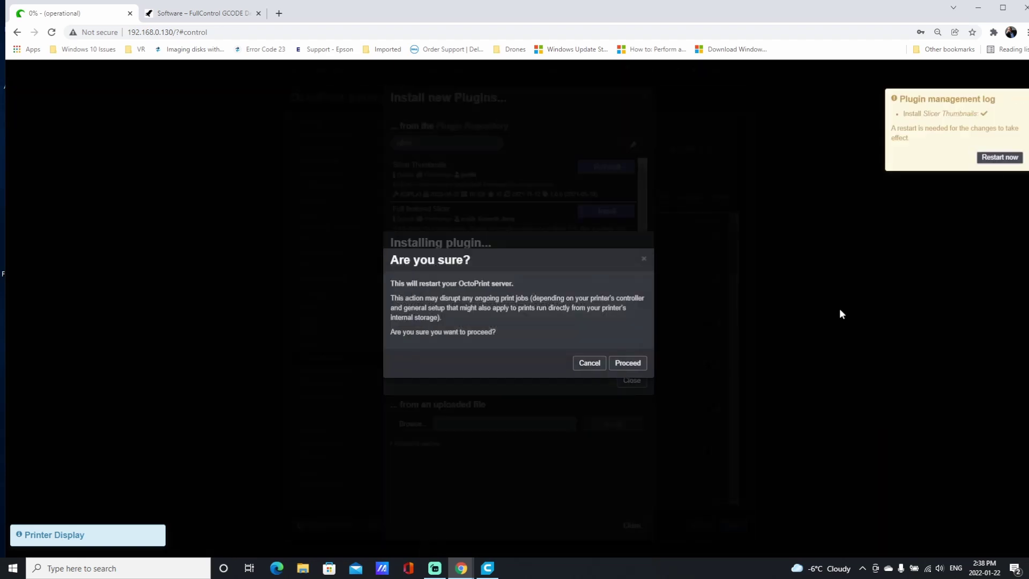
{"action": "left_click", "coordinate": [646, 364]}
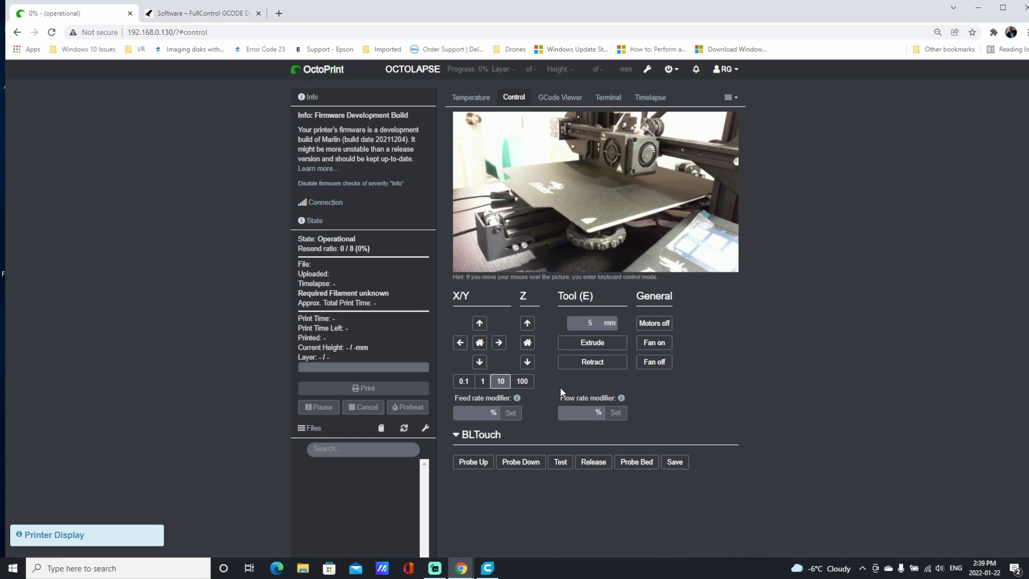
{"action": "left_click", "coordinate": [487, 569]}
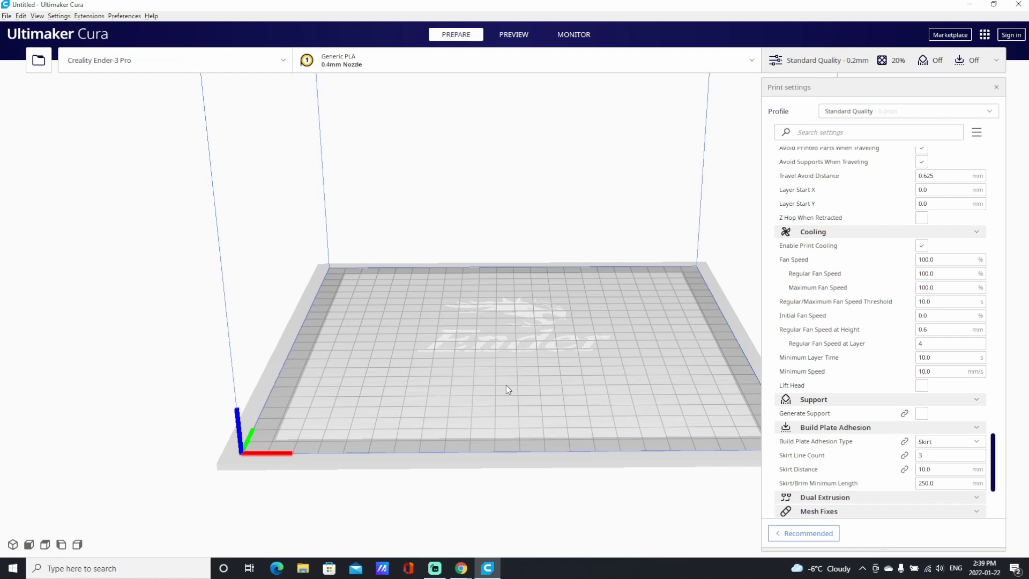
Add the Create Thumbnail post-processing script with its height changed to 320 px.
{"action": "left_click", "coordinate": [89, 17]}
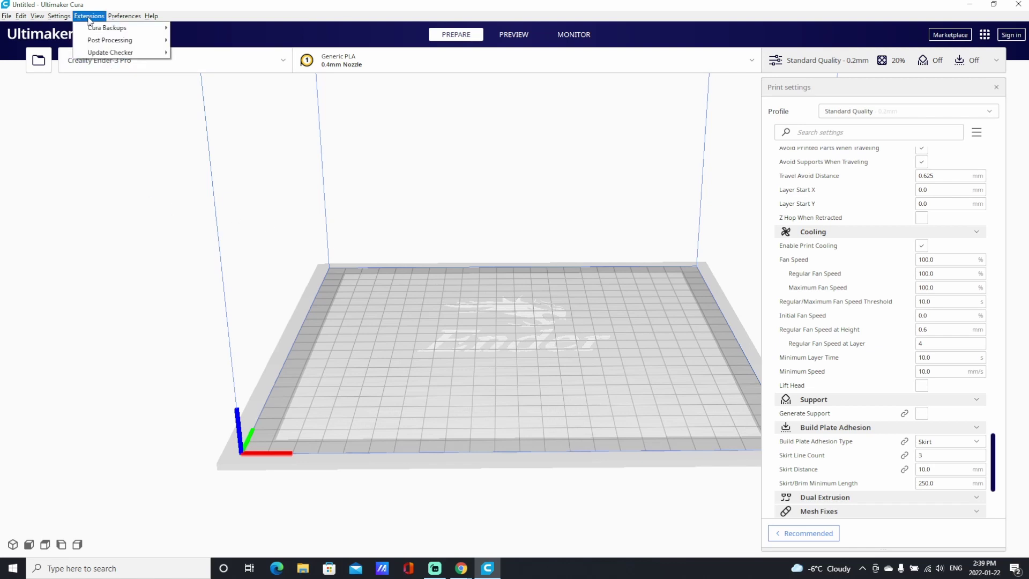
{"action": "mouse_move", "coordinate": [95, 46]}
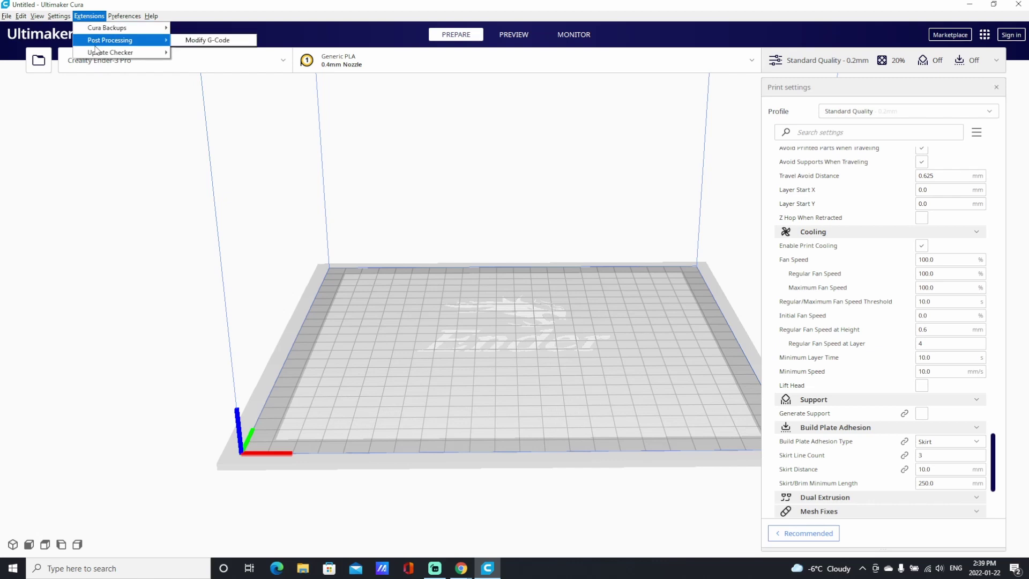
{"action": "left_click", "coordinate": [204, 42]}
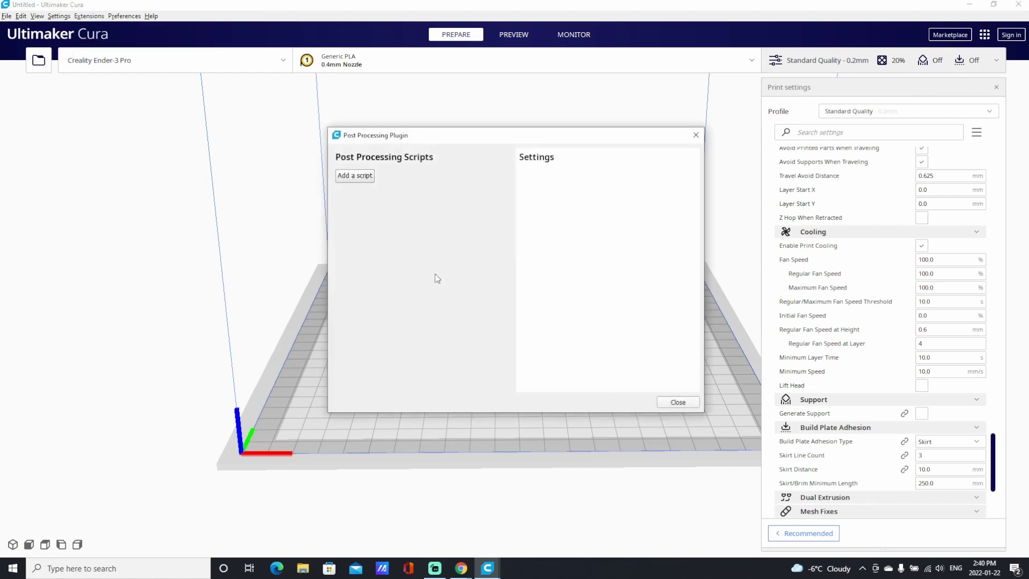
{"action": "left_click", "coordinate": [354, 177]}
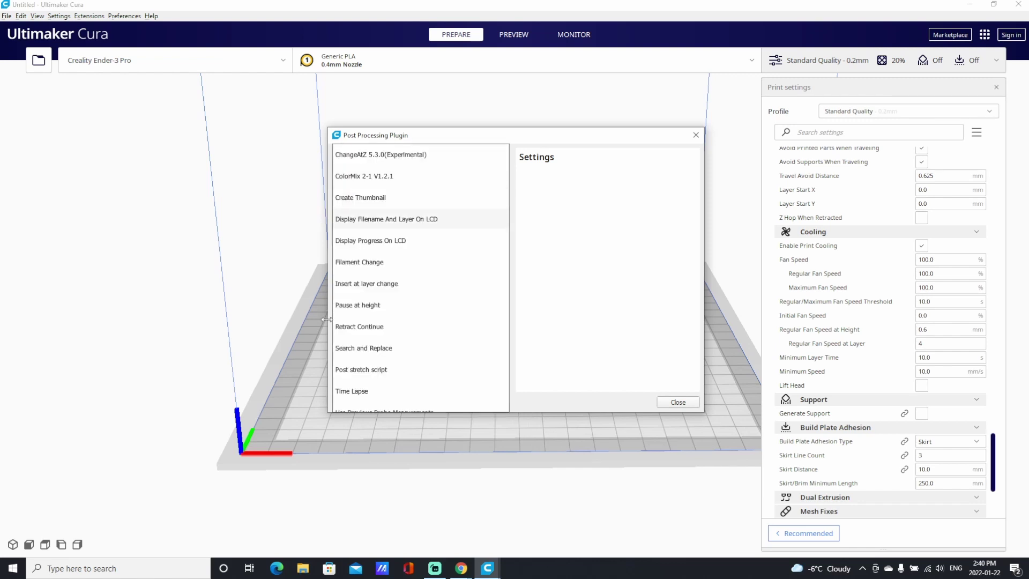
{"action": "left_click", "coordinate": [362, 203]}
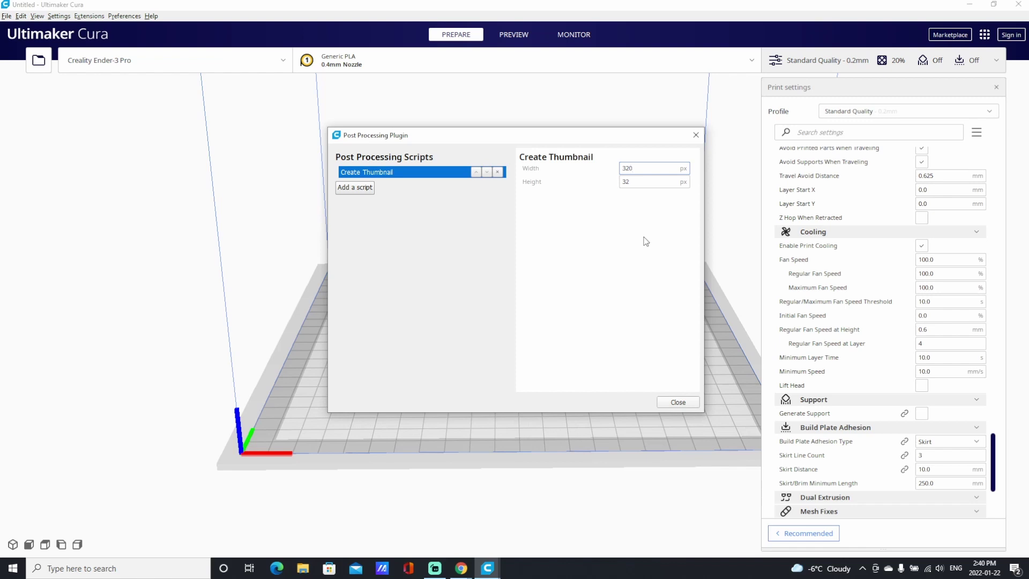
{"action": "left_click", "coordinate": [643, 181]}
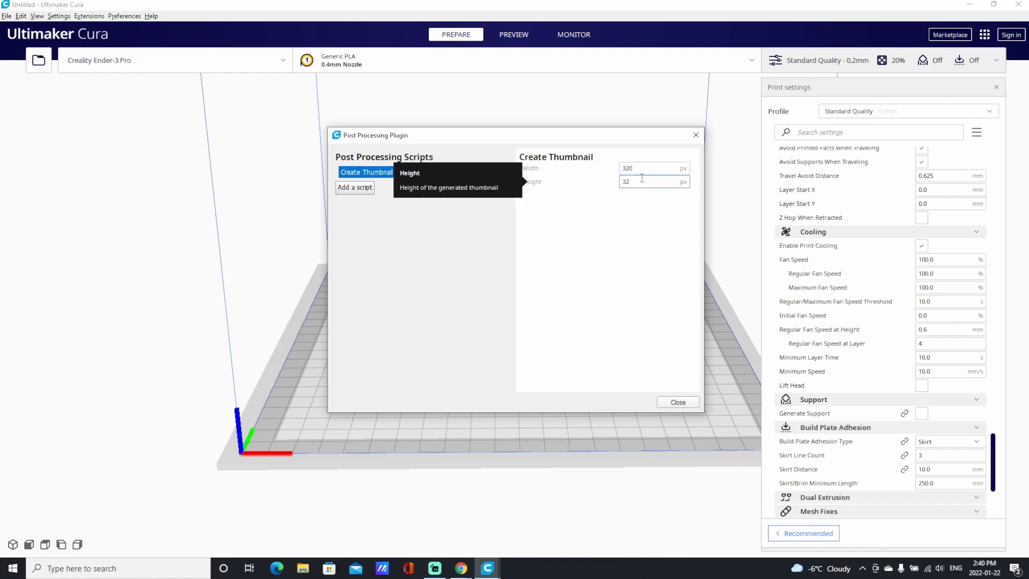
{"action": "type", "text": "0"}
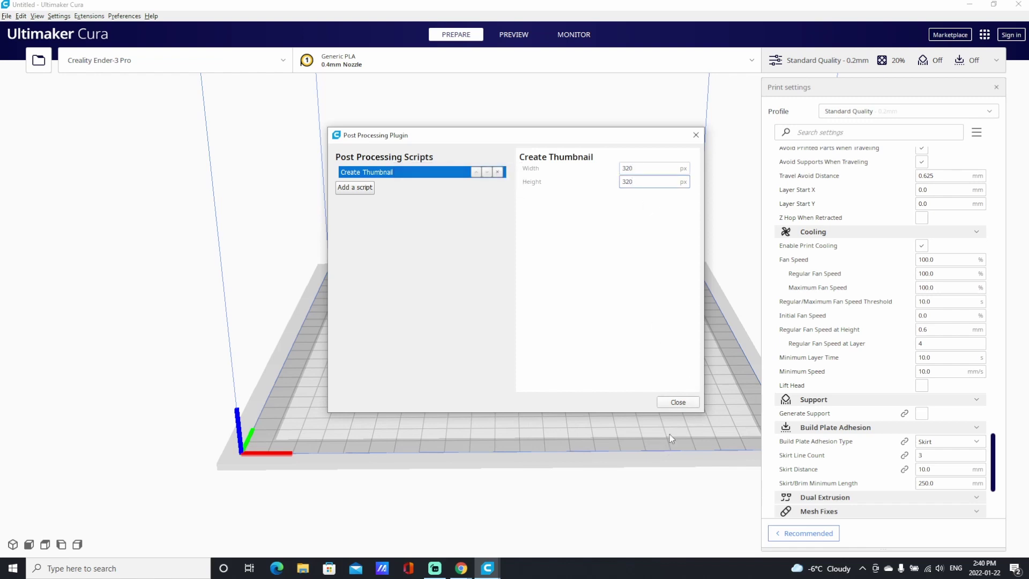
{"action": "left_click", "coordinate": [678, 403]}
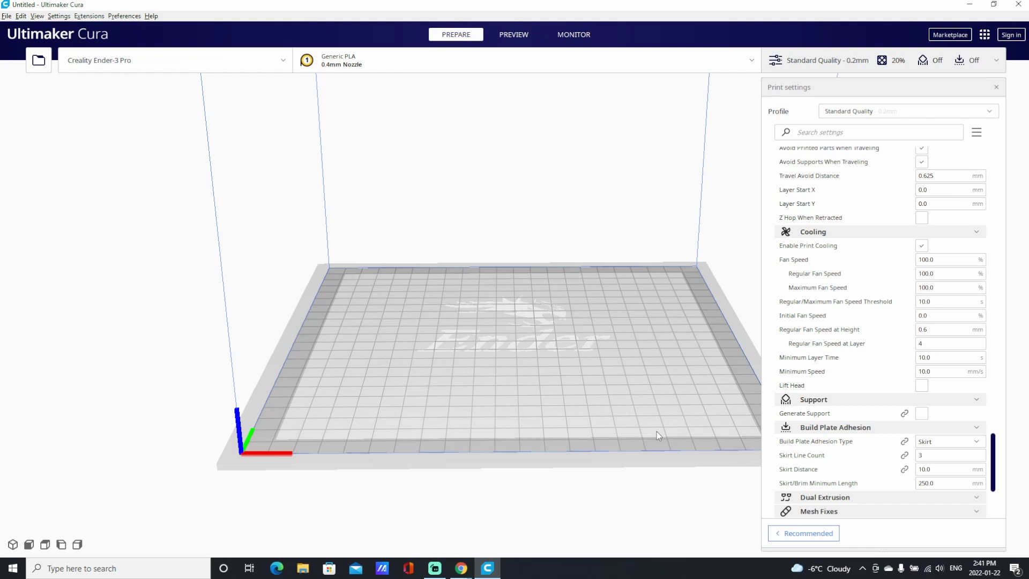
Load Pevtagon_Vase.stl from D:\3D_Printing\FreeCad_Designs onto the build plate.
{"action": "left_click", "coordinate": [7, 18]}
{"action": "left_click", "coordinate": [32, 39]}
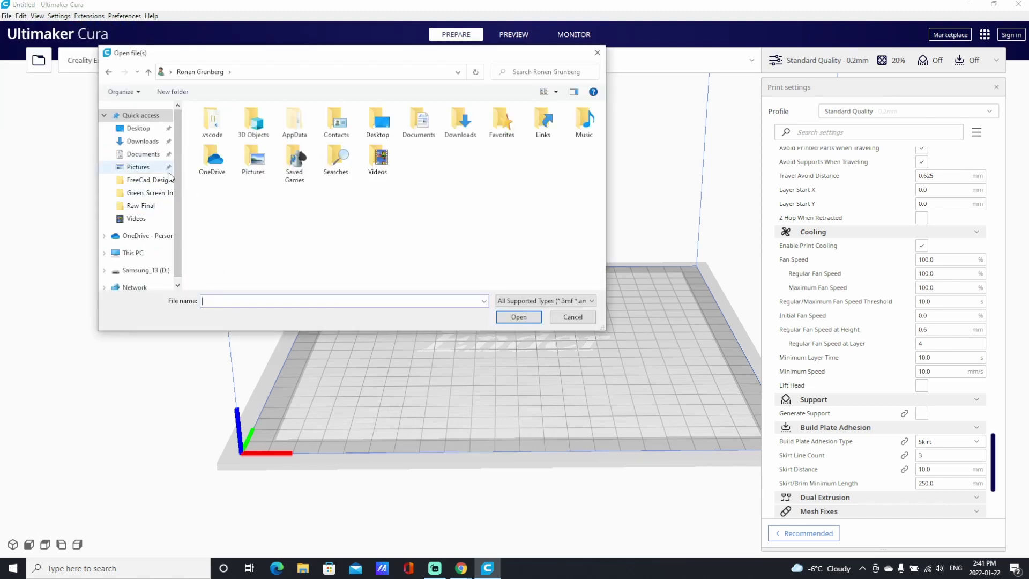
{"action": "scroll", "coordinate": [179, 193], "scroll_direction": "down", "scroll_amount": 1}
{"action": "left_click", "coordinate": [133, 231]}
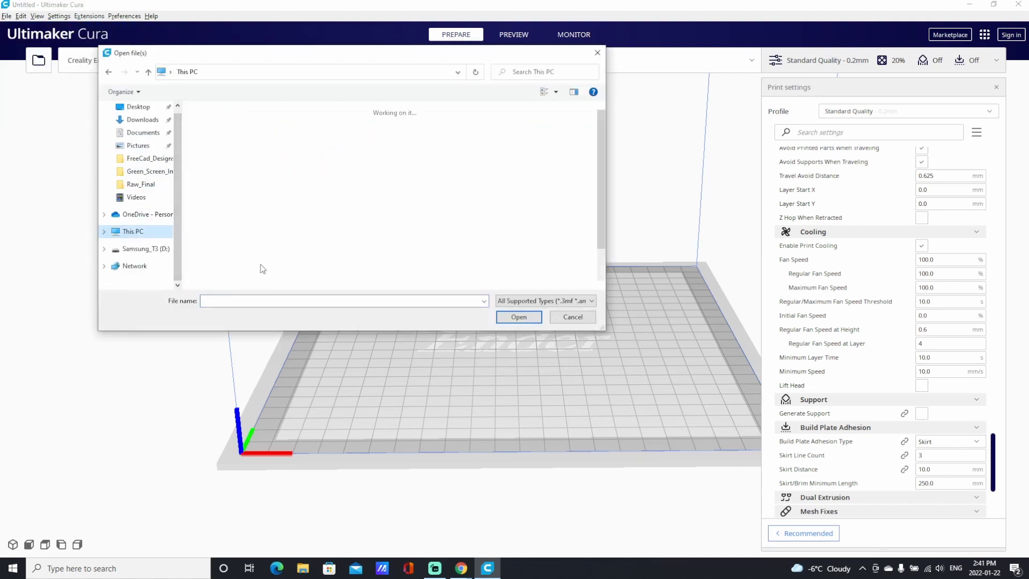
{"action": "double_click", "coordinate": [406, 271]}
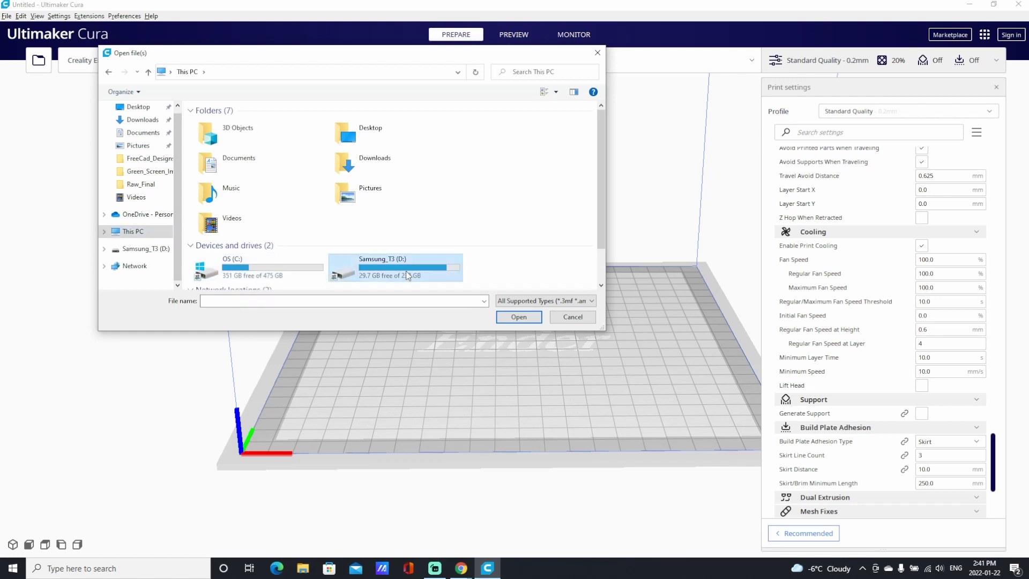
{"action": "double_click", "coordinate": [225, 125]}
{"action": "double_click", "coordinate": [222, 124]}
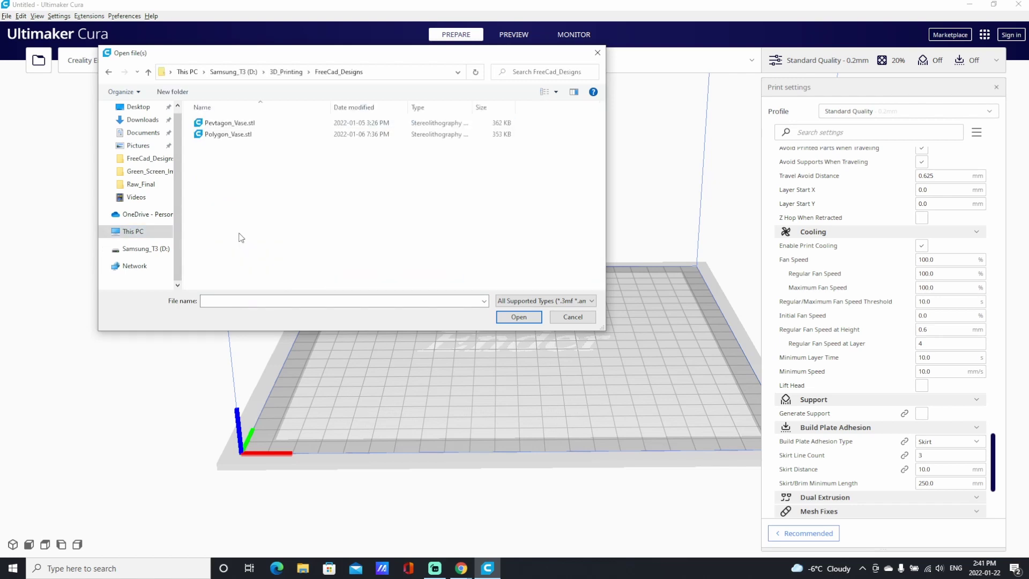
{"action": "double_click", "coordinate": [237, 125]}
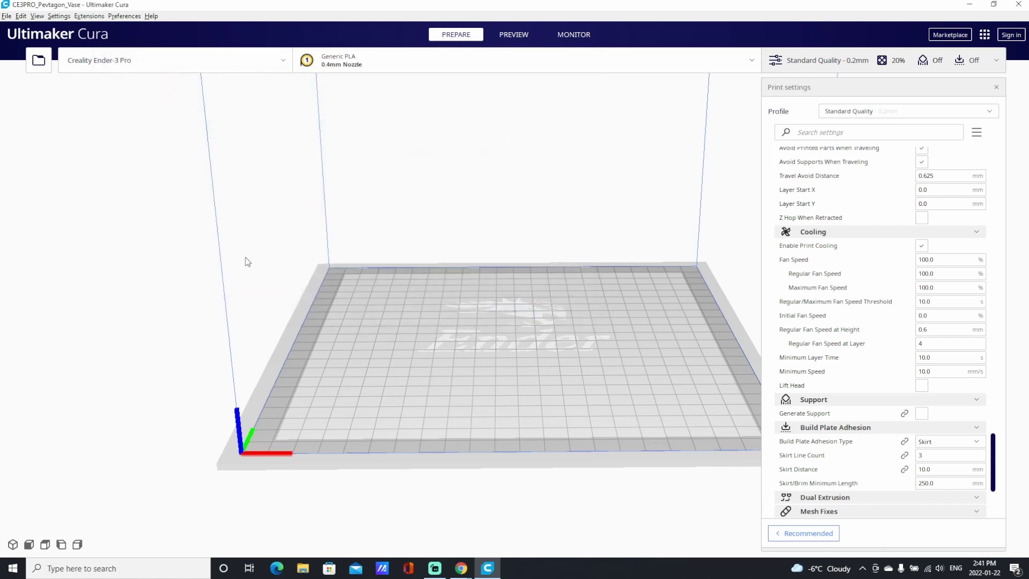
{"action": "mouse_move", "coordinate": [443, 407]}
{"action": "right_mouse_down"}
{"action": "mouse_move", "coordinate": [389, 403]}
{"action": "mouse_move", "coordinate": [418, 422]}
{"action": "mouse_move", "coordinate": [449, 414]}
{"action": "right_mouse_up"}
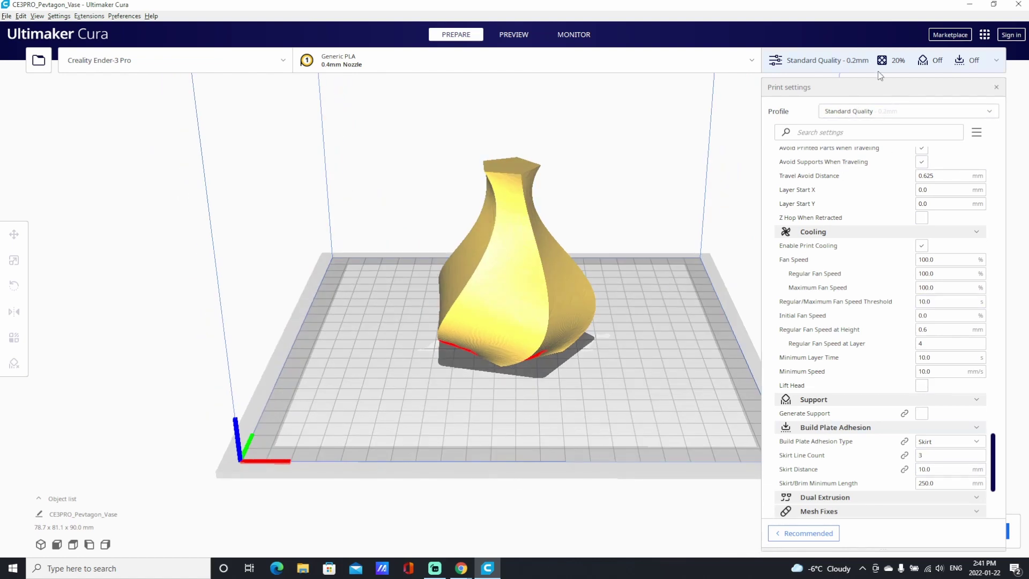
Shorten the print settings panel and return it to its original position.
{"action": "left_click_drag", "start_coordinate": [869, 85], "coordinate": [707, 81]}
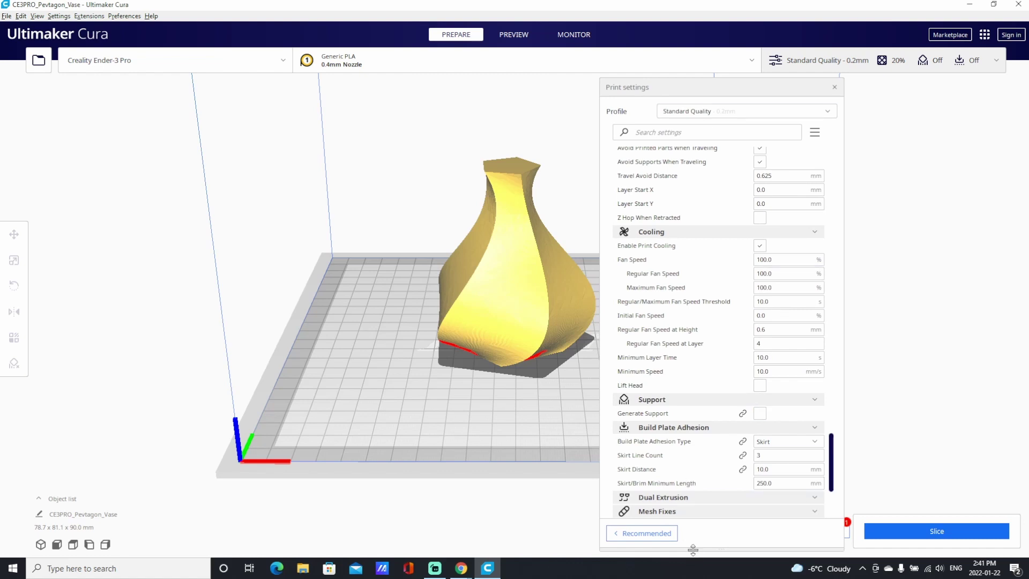
{"action": "left_click_drag", "start_coordinate": [693, 549], "coordinate": [696, 487]}
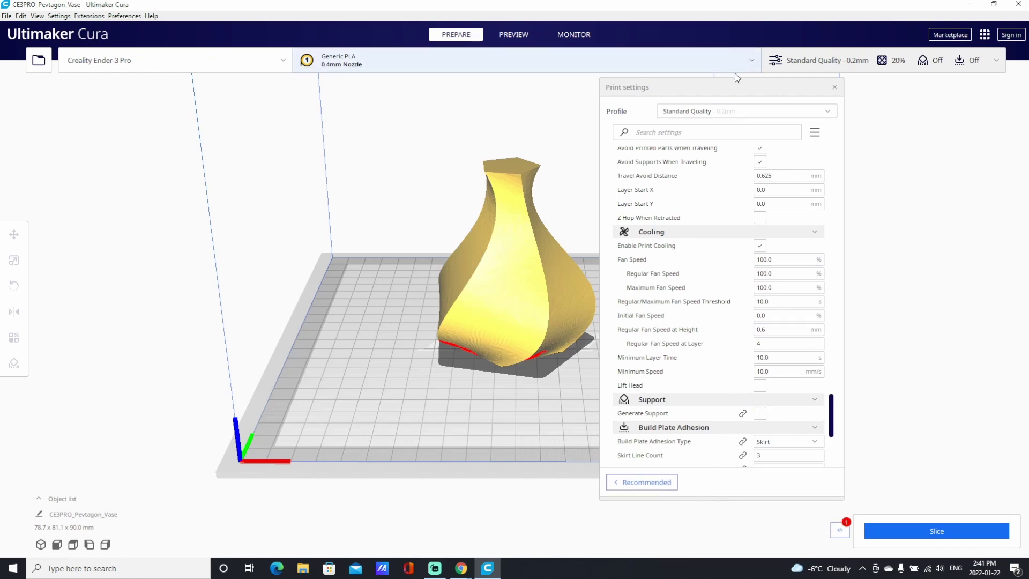
{"action": "left_click_drag", "start_coordinate": [719, 87], "coordinate": [880, 69]}
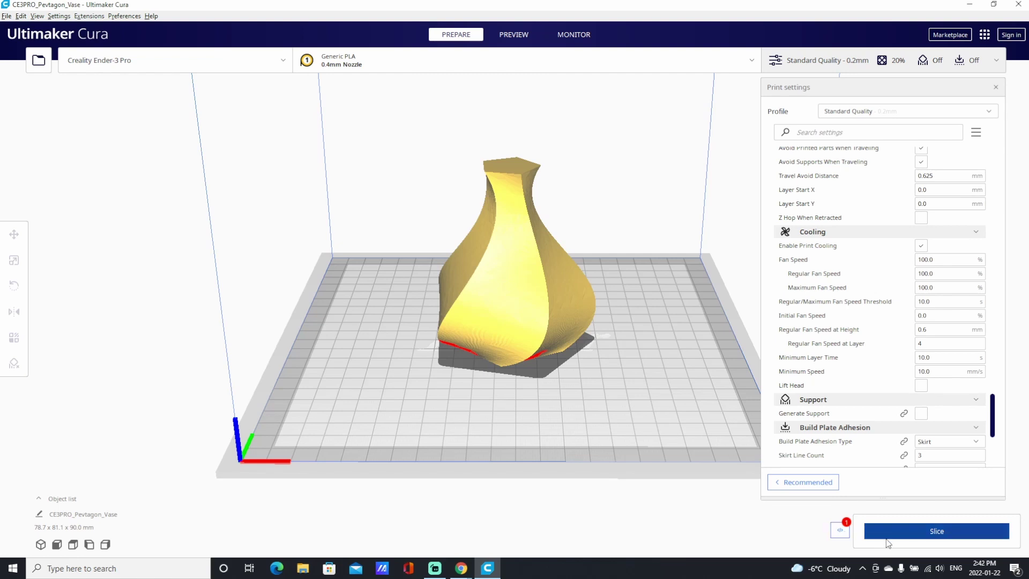
Slice the vase, save CE3PRO_Pevtagon_Vase.gcode to D:\3D_Printing, and open that folder.
{"action": "left_click", "coordinate": [933, 538]}
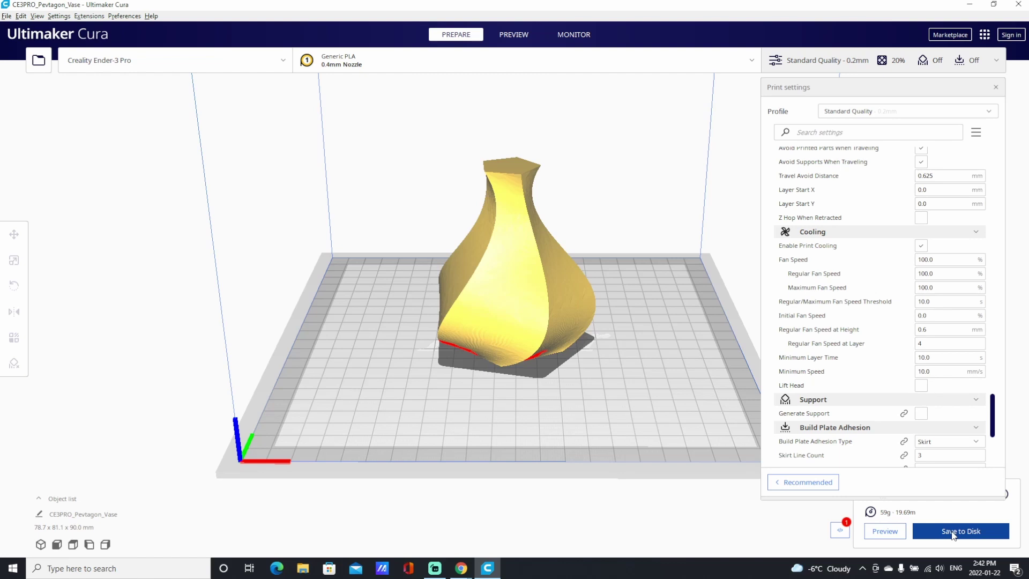
{"action": "left_click", "coordinate": [954, 535]}
{"action": "left_click", "coordinate": [958, 535]}
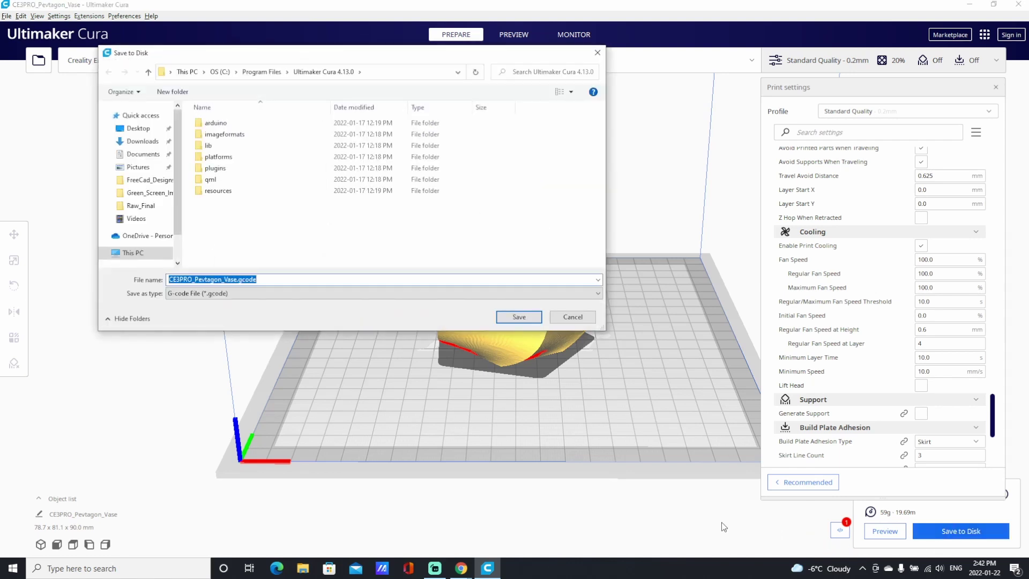
{"action": "left_click_drag", "start_coordinate": [244, 57], "coordinate": [273, 89]}
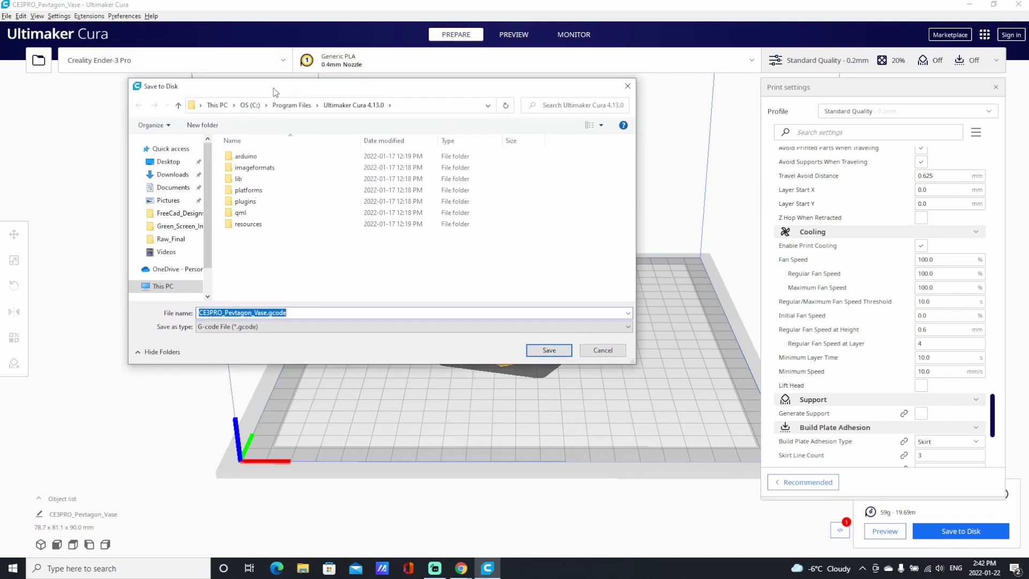
{"action": "left_click", "coordinate": [161, 287]}
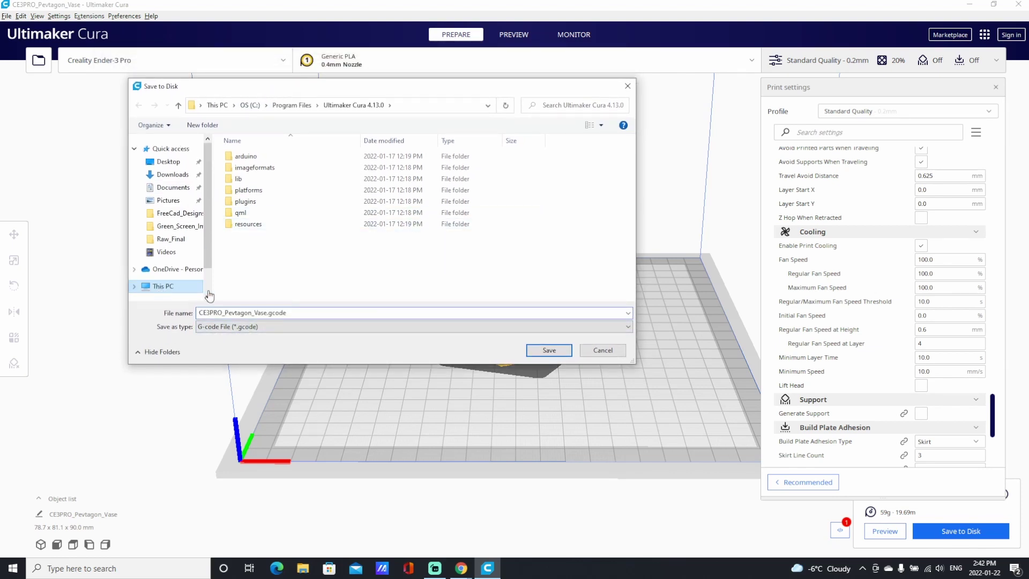
{"action": "scroll", "coordinate": [370, 248], "scroll_direction": "down", "scroll_amount": 1}
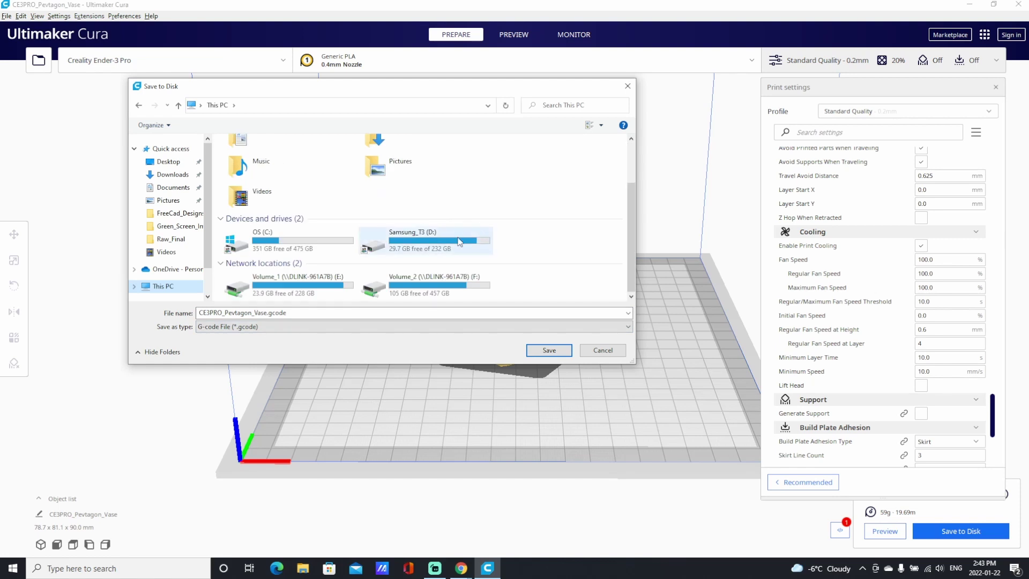
{"action": "double_click", "coordinate": [440, 242]}
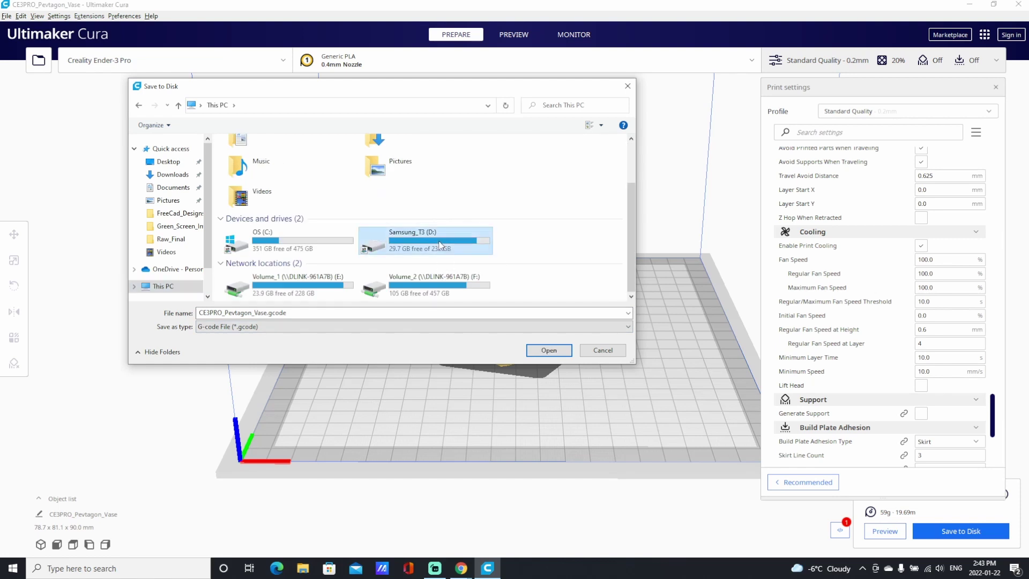
{"action": "double_click", "coordinate": [247, 156]}
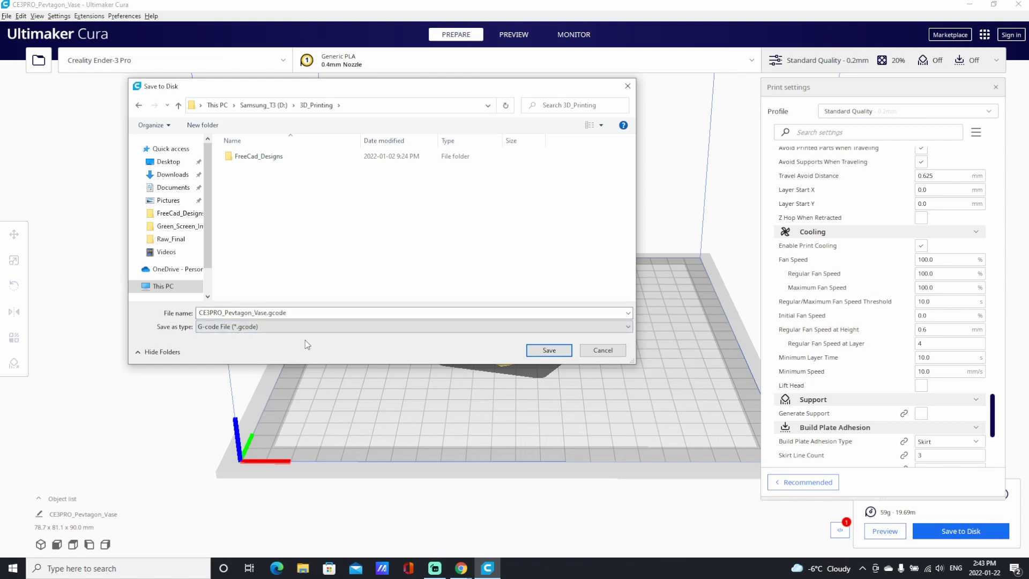
{"action": "left_click", "coordinate": [549, 350]}
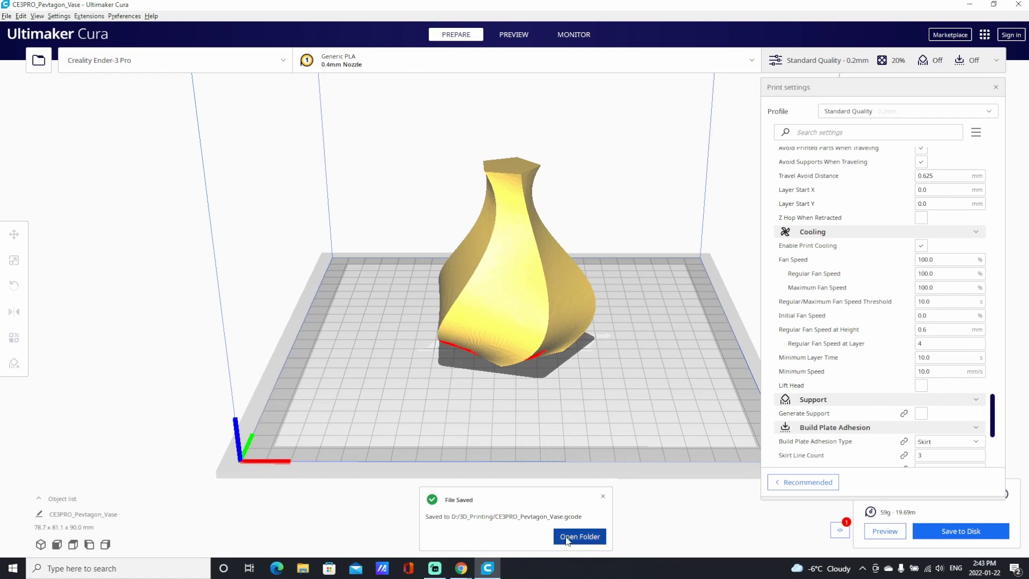
{"action": "left_click", "coordinate": [571, 539]}
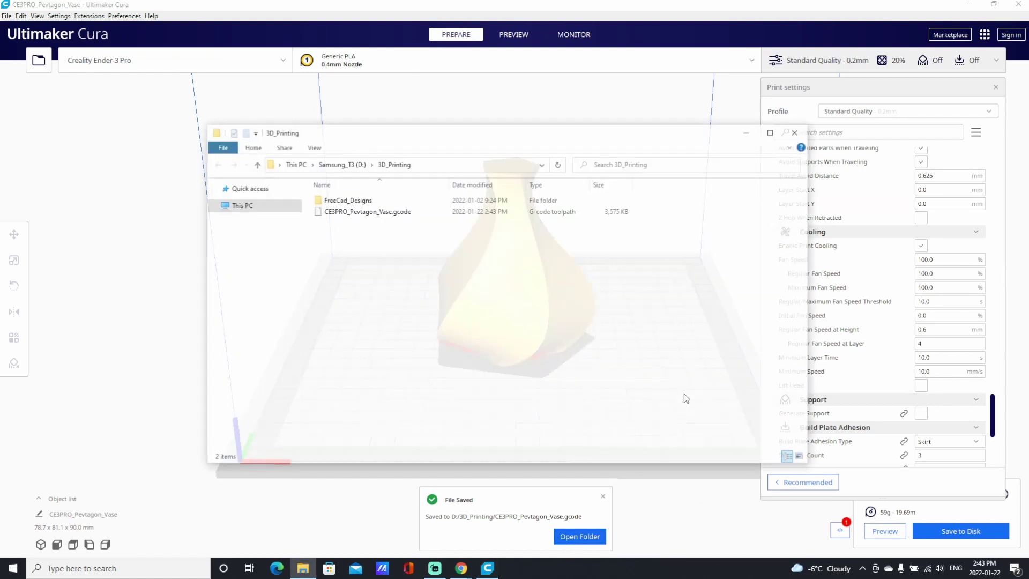
Upload CE3PRO_Pevtagon_Vase.gcode to OctoPrint by dragging it from File Explorer onto the page.
{"action": "left_click", "coordinate": [976, 5]}
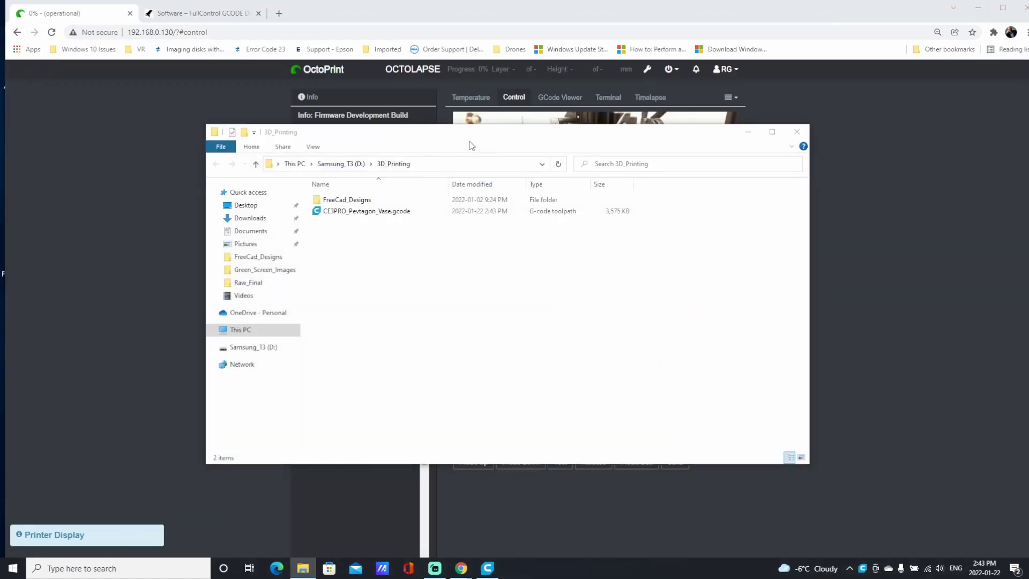
{"action": "left_click_drag", "start_coordinate": [471, 147], "coordinate": [805, 147]}
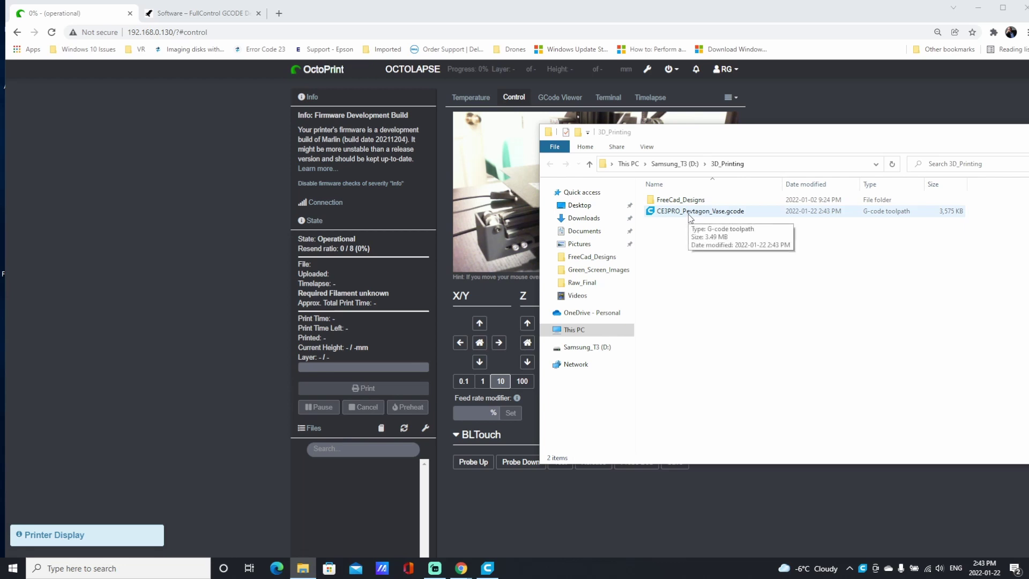
{"action": "left_click_drag", "start_coordinate": [690, 216], "coordinate": [358, 516]}
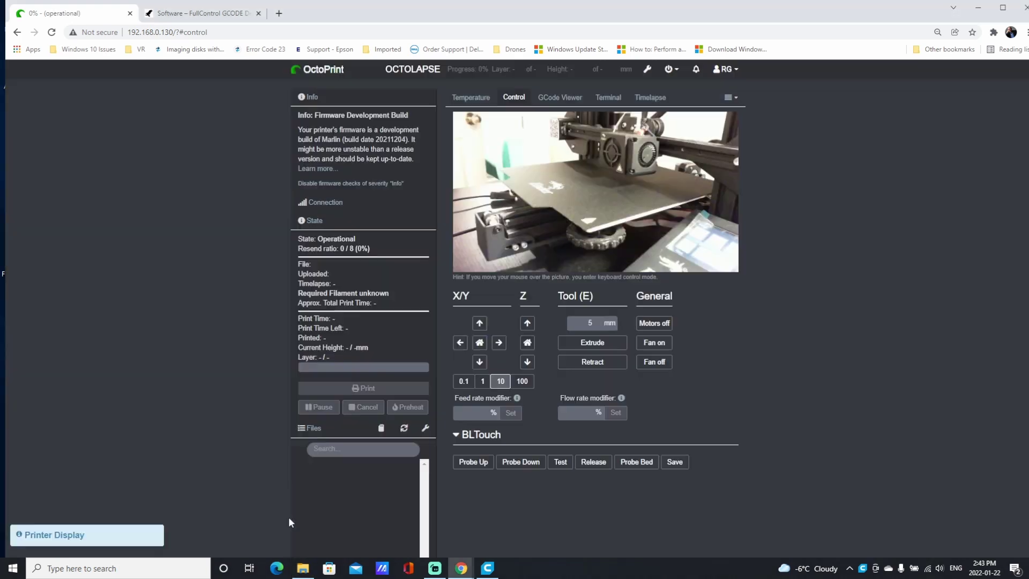
{"action": "scroll", "coordinate": [222, 478], "scroll_direction": "down", "scroll_amount": 5}
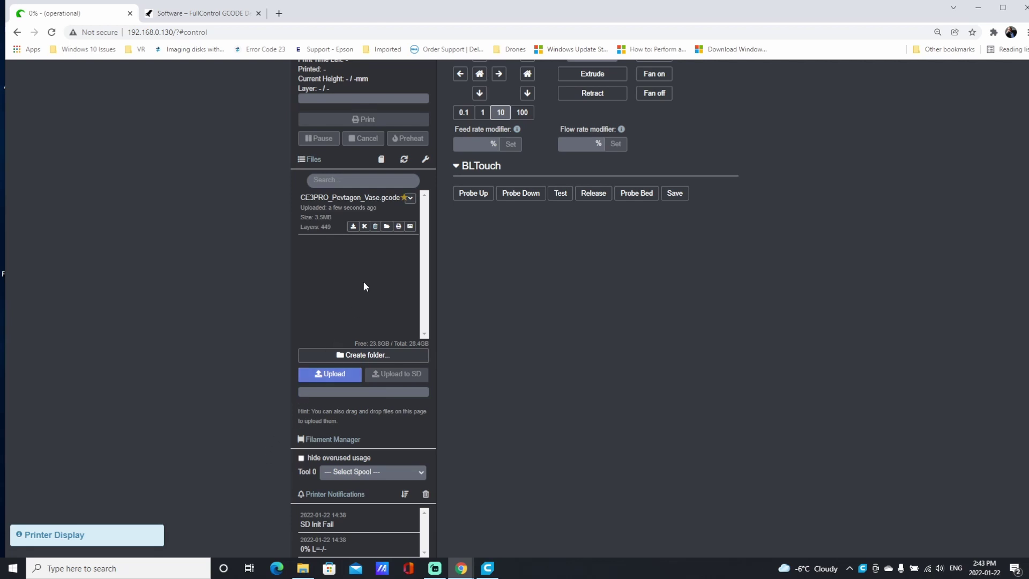
Preview the uploaded file's vase thumbnail, close it, and scroll back to the top.
{"action": "left_click", "coordinate": [411, 227]}
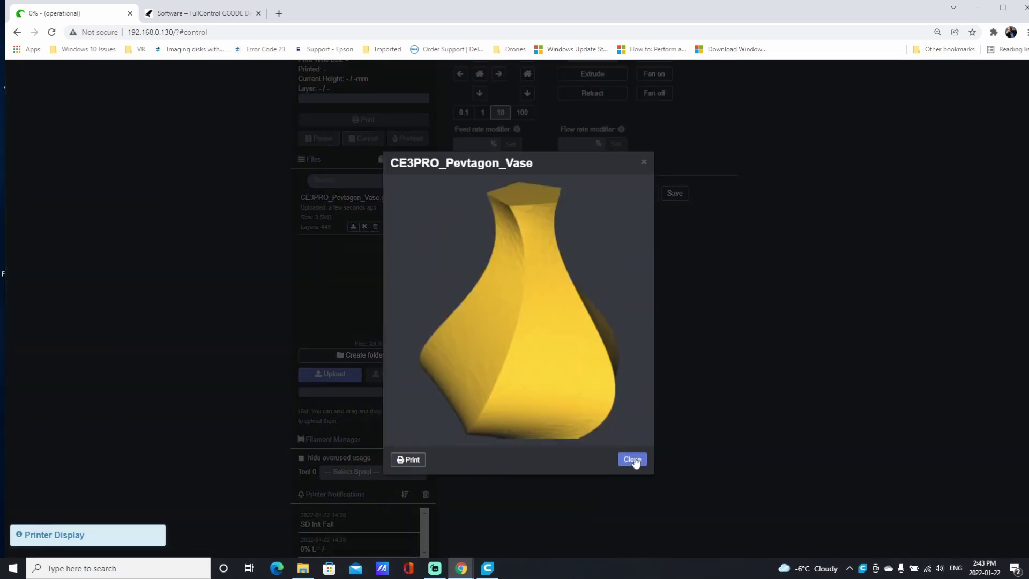
{"action": "left_click", "coordinate": [654, 443]}
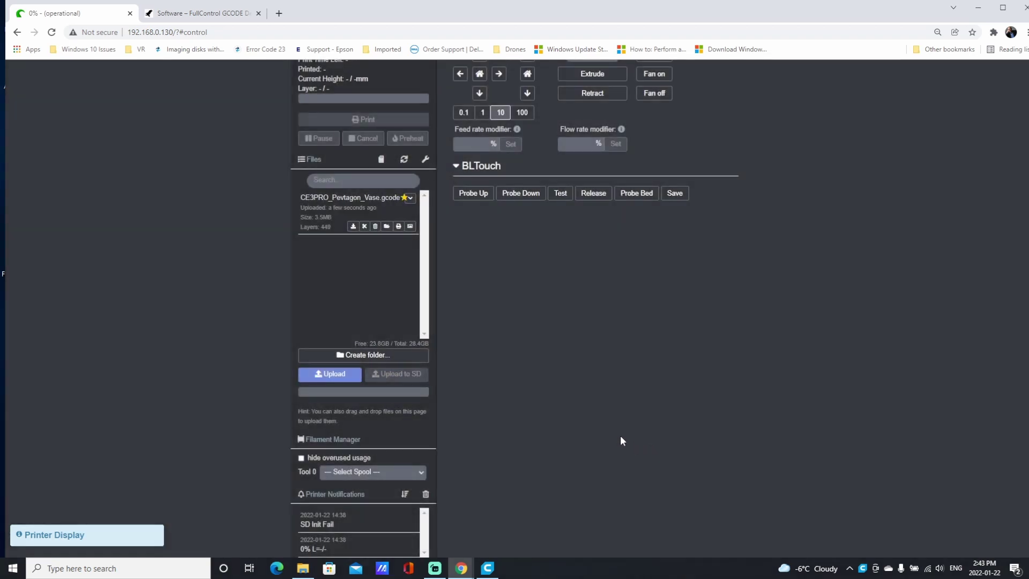
{"action": "scroll", "coordinate": [590, 428], "scroll_direction": "up", "scroll_amount": 4}
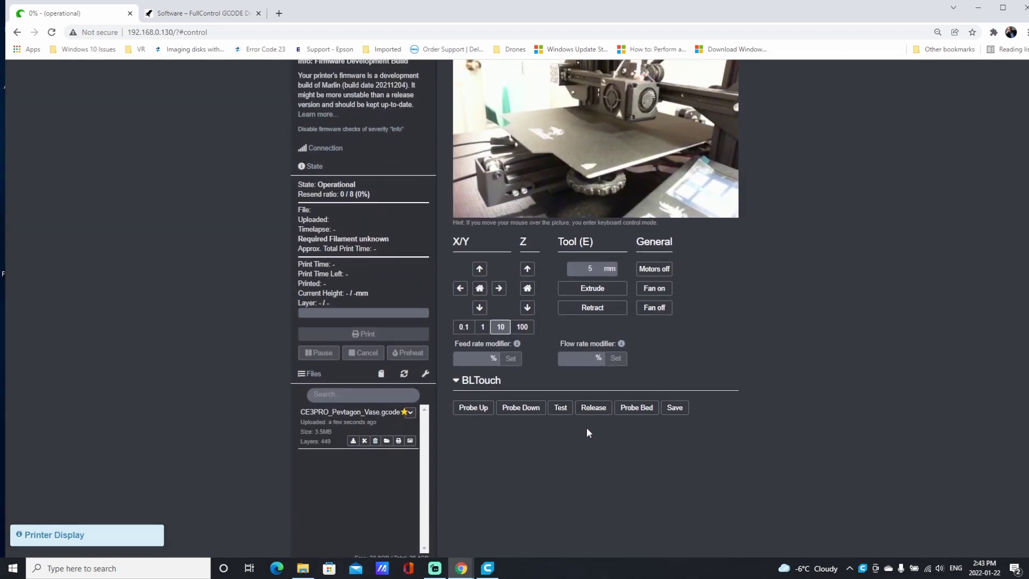
{"action": "scroll", "coordinate": [586, 427], "scroll_direction": "up", "scroll_amount": 1}
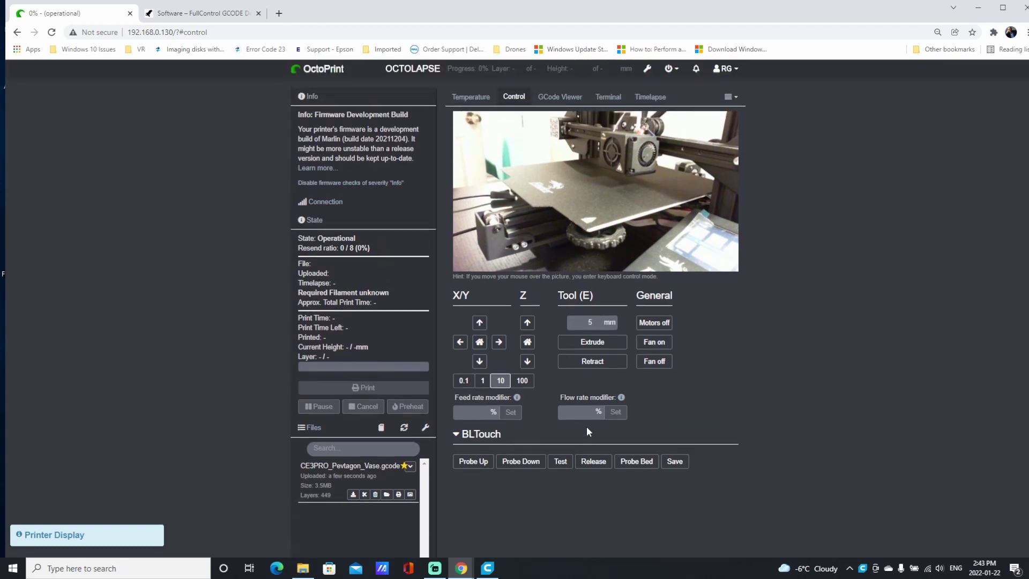
In OctoPrint's Slicer Thumbnails settings, enable inline thumbnails scaled to 40%, positioned left, and save.
{"action": "left_click", "coordinate": [647, 72]}
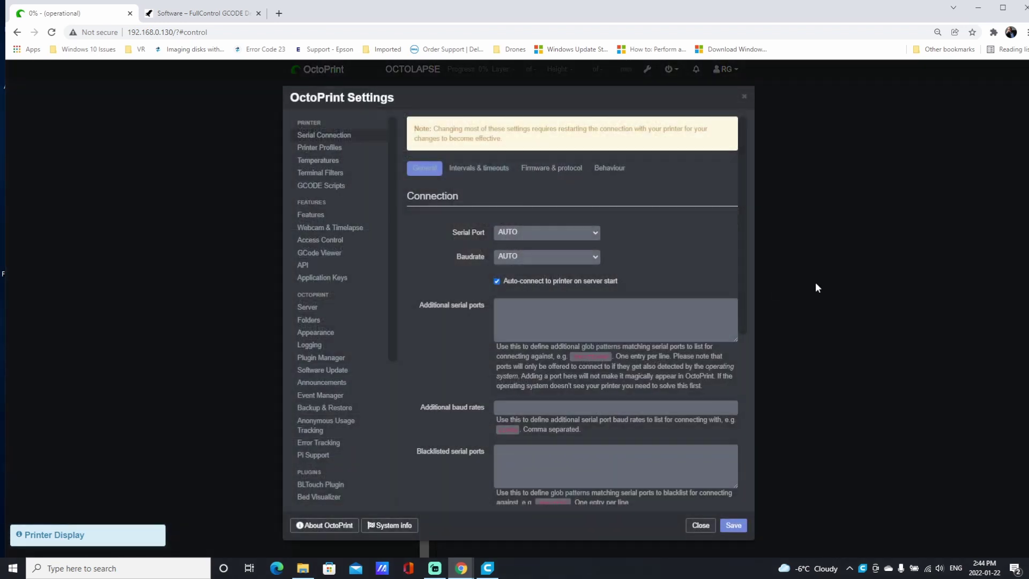
{"action": "scroll", "coordinate": [389, 338], "scroll_direction": "down", "scroll_amount": 4}
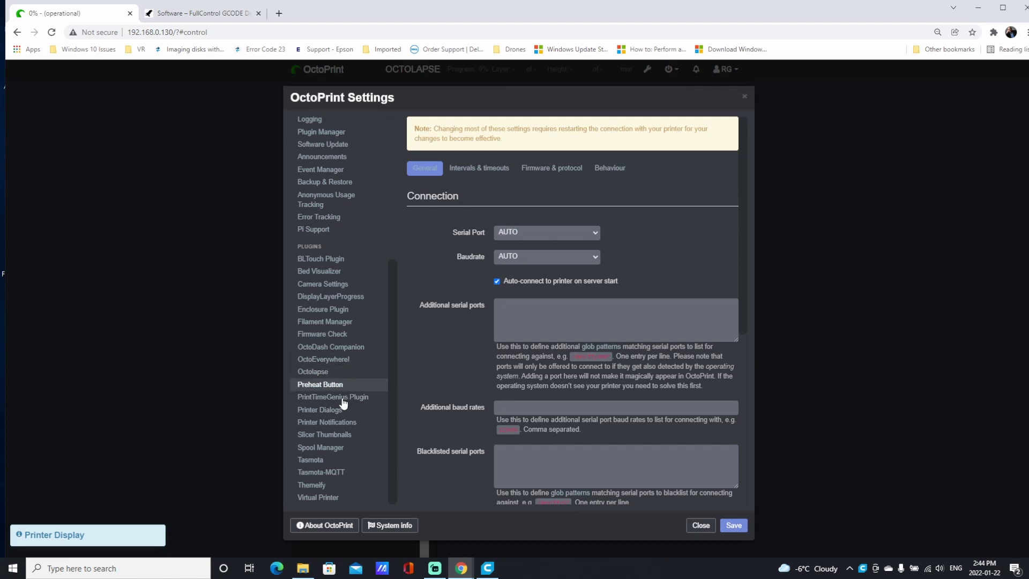
{"action": "left_click", "coordinate": [336, 438]}
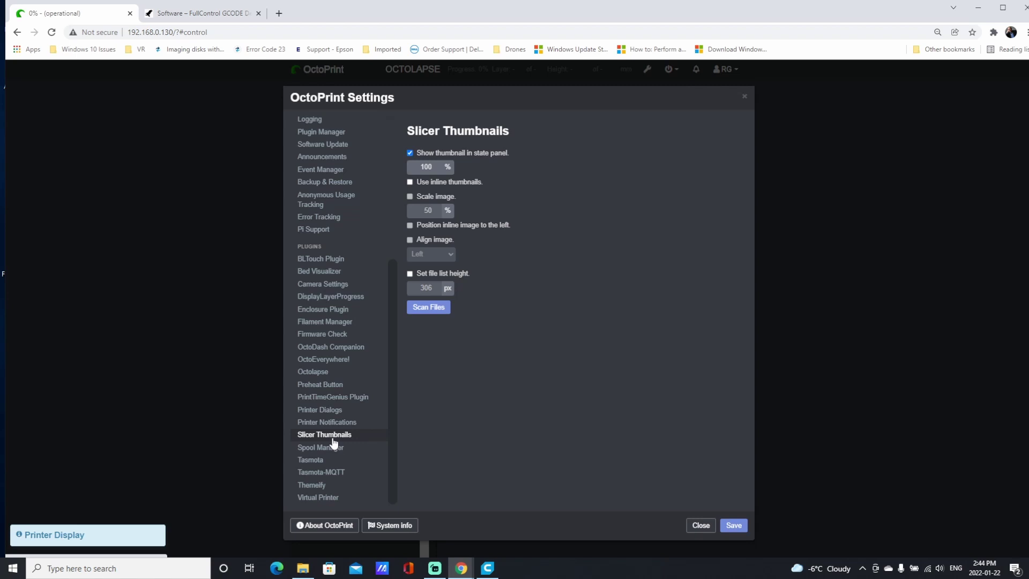
{"action": "left_click", "coordinate": [410, 182]}
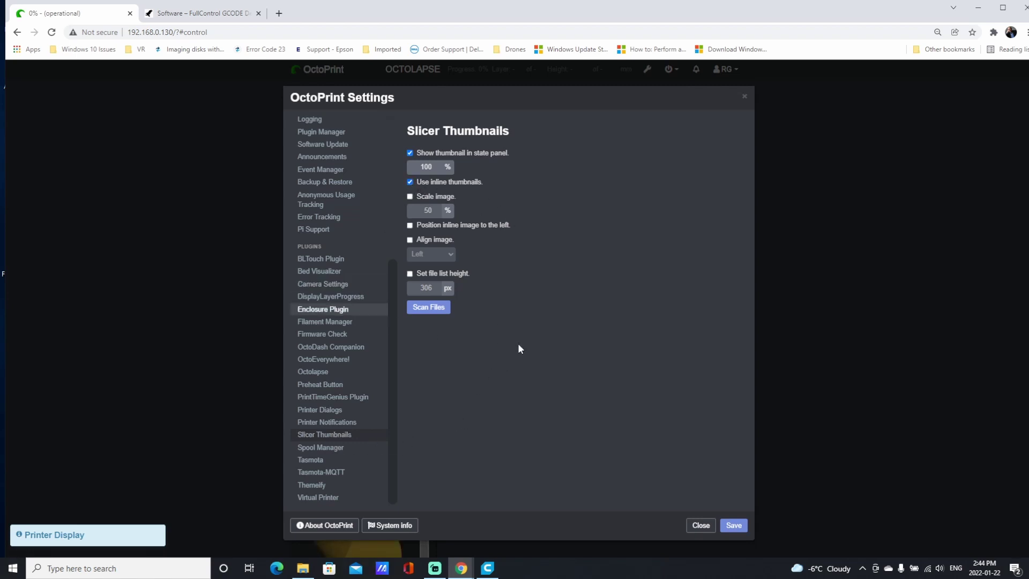
{"action": "left_click", "coordinate": [410, 196]}
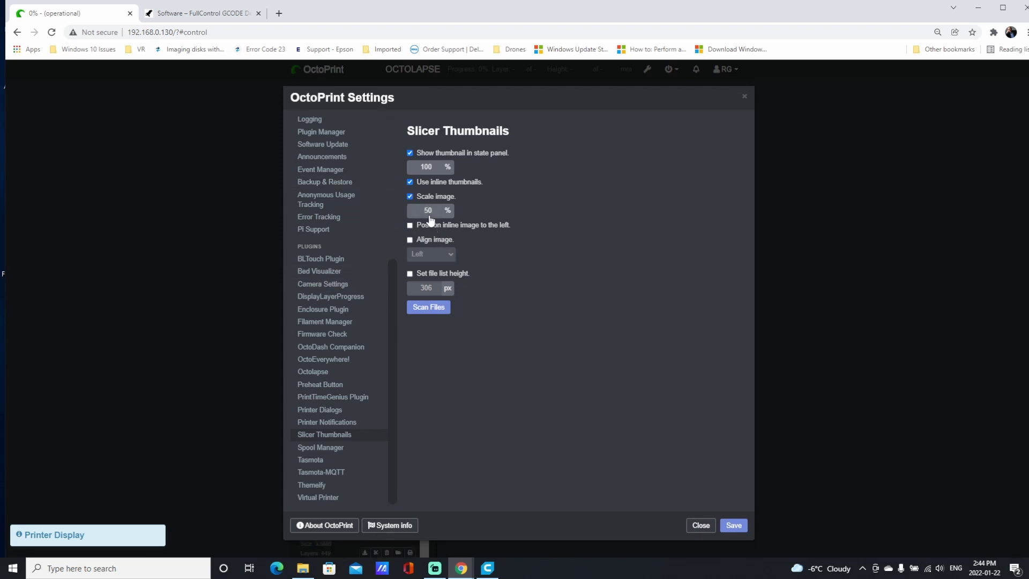
{"action": "left_click", "coordinate": [436, 214]}
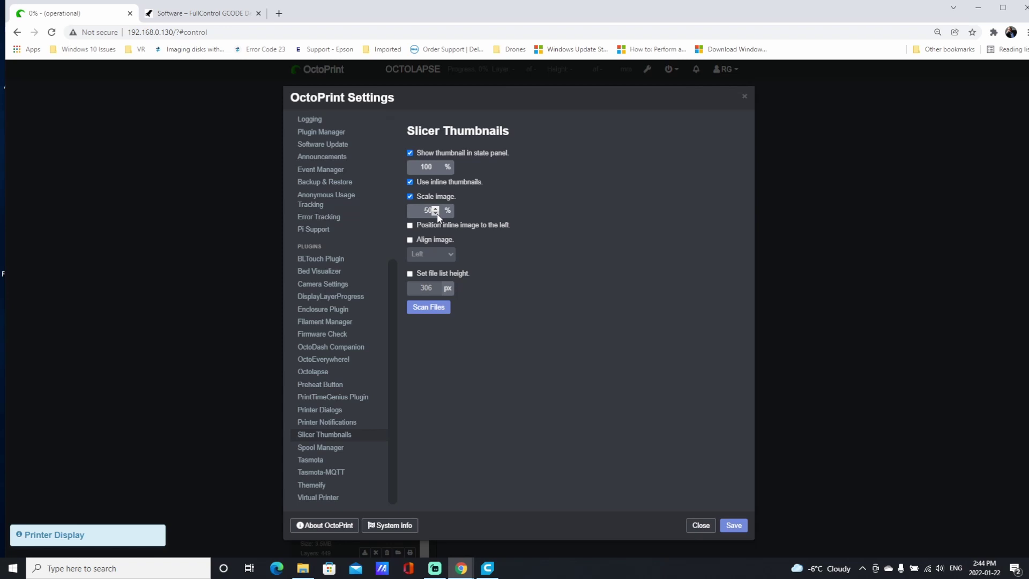
{"action": "left_click", "coordinate": [410, 225]}
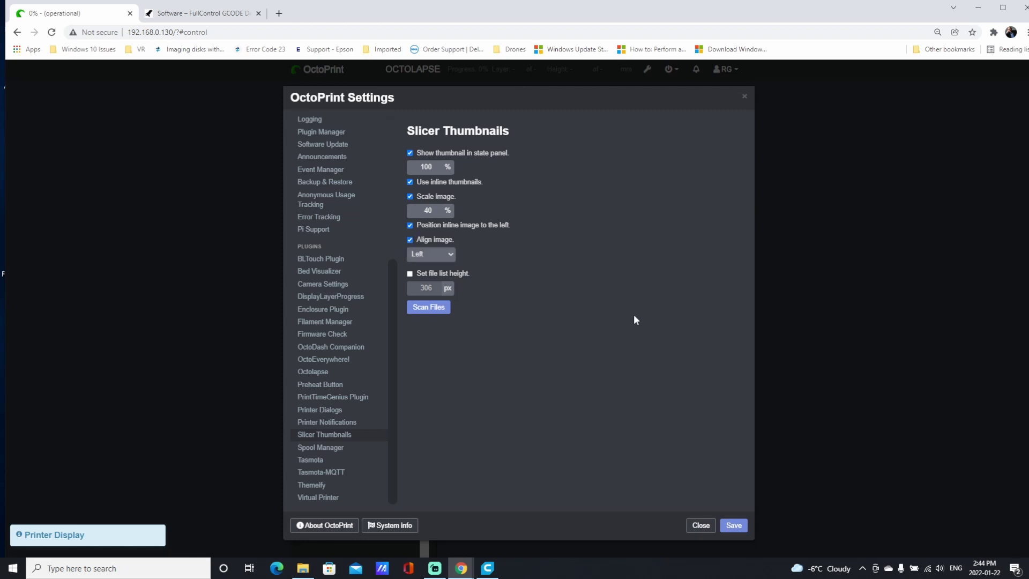
{"action": "left_click", "coordinate": [732, 524]}
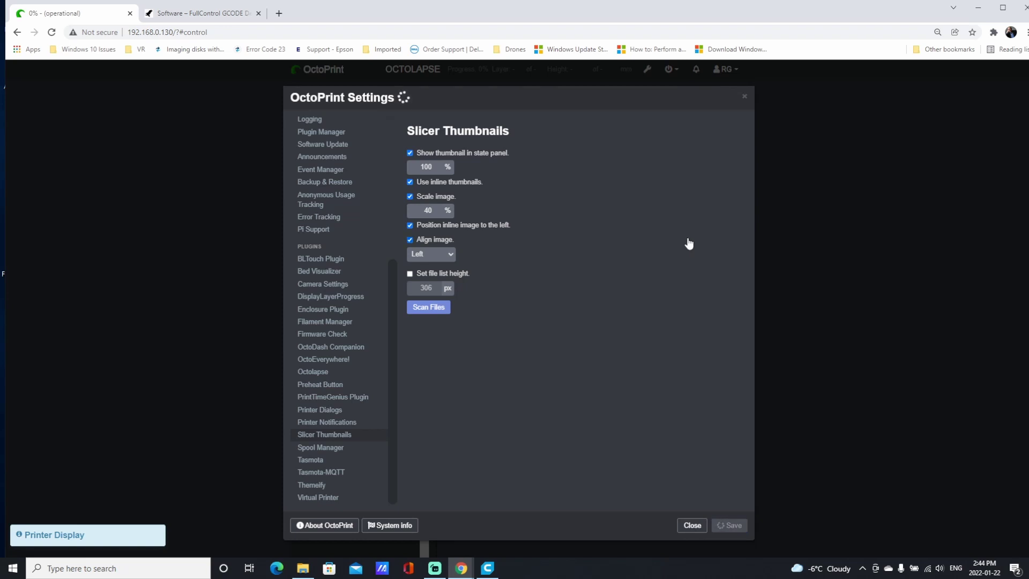
{"action": "scroll", "coordinate": [256, 426], "scroll_direction": "down", "scroll_amount": 4}
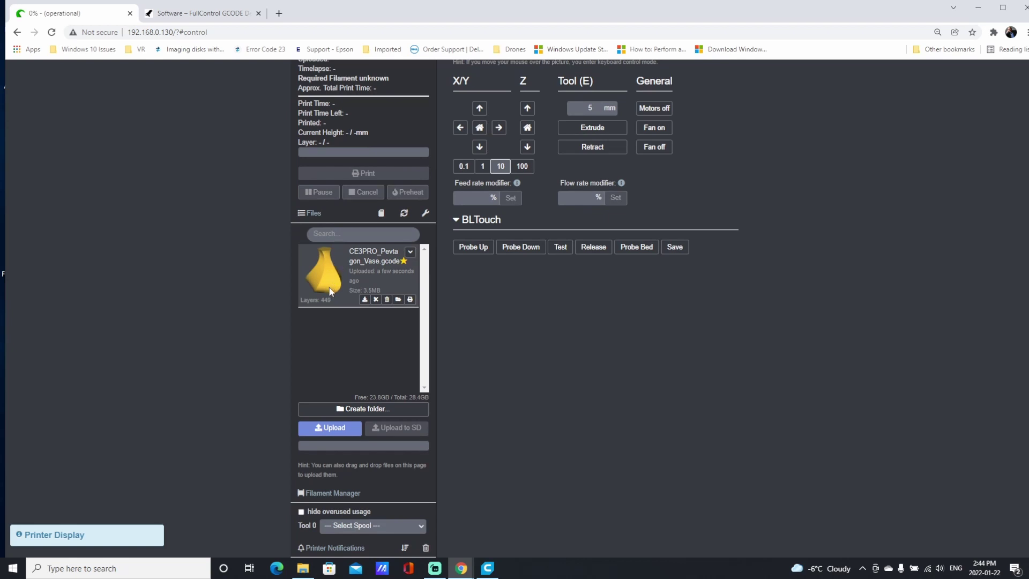
{"action": "left_click", "coordinate": [330, 291]}
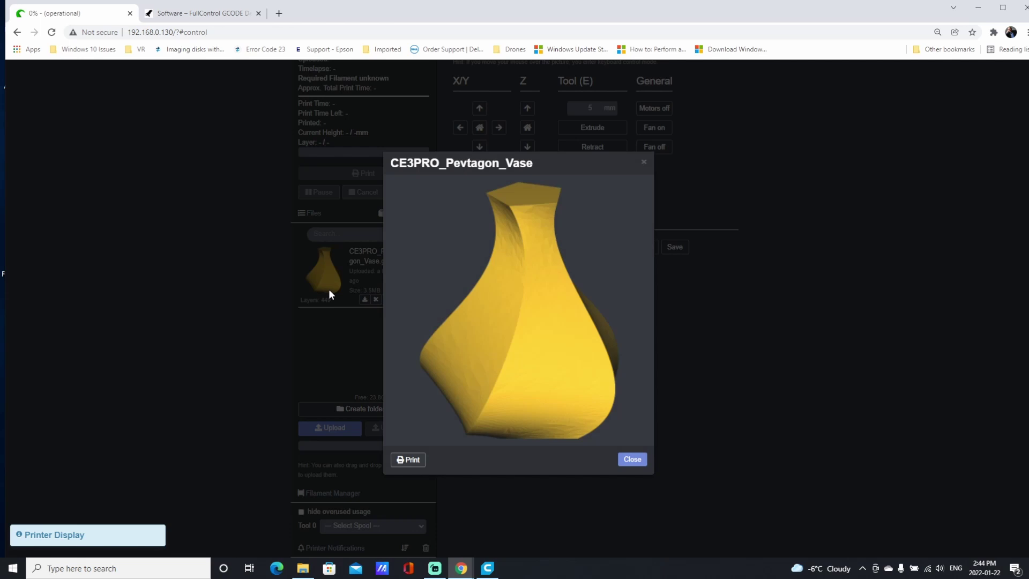
{"action": "left_click", "coordinate": [178, 243]}
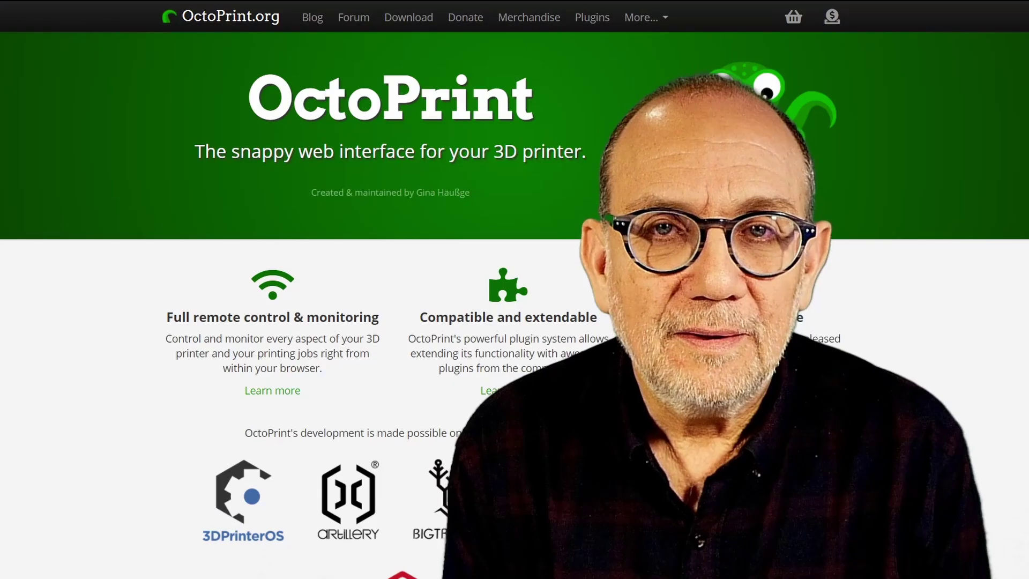